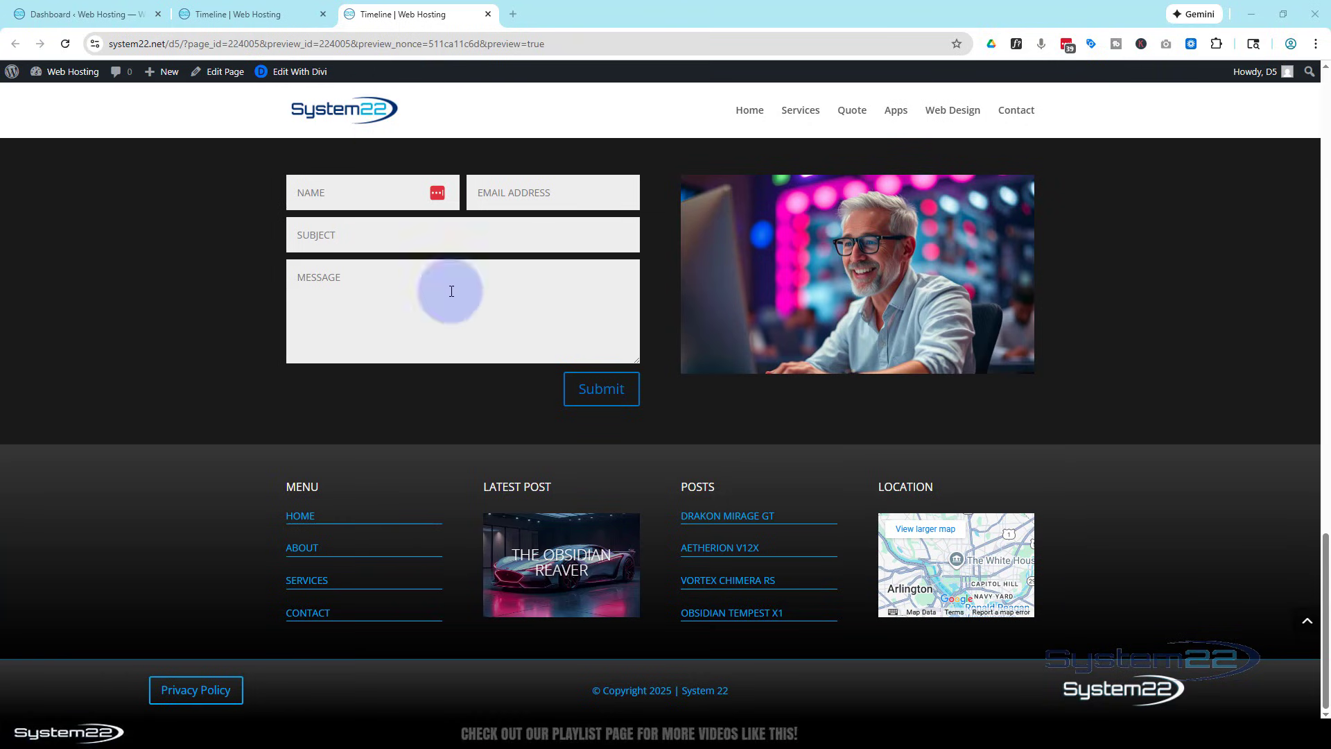
- Delete the existing contact form beside the photo in the Contact Us section and insert a new Contact Form module there
{"action": "left_click", "coordinate": [293, 10]}
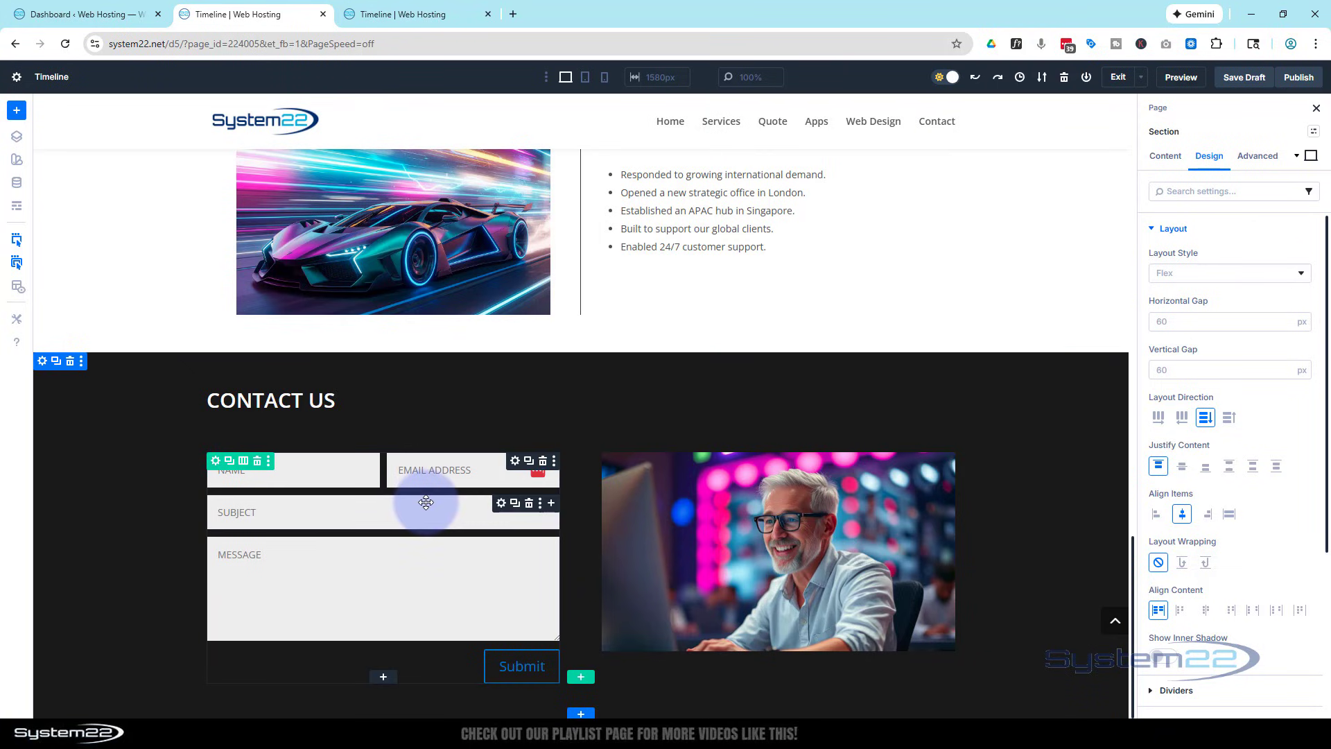
{"action": "left_click", "coordinate": [543, 460]}
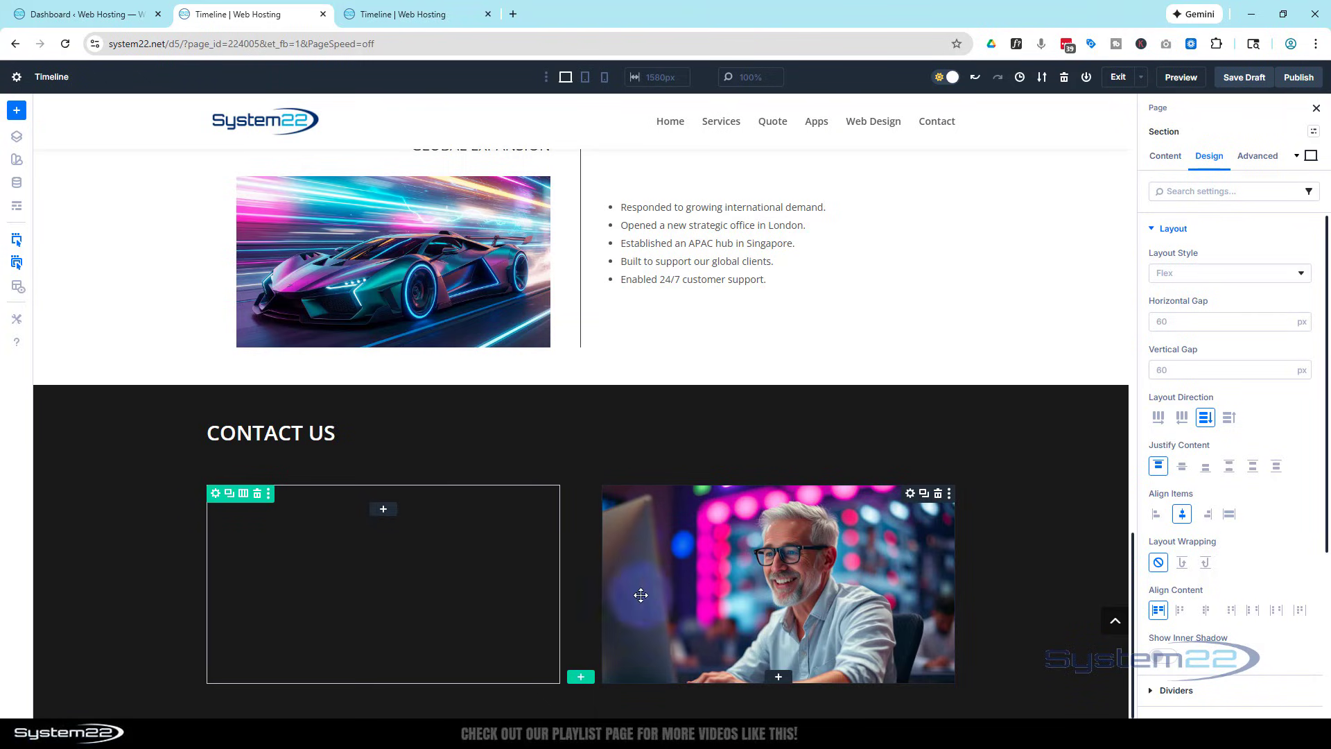
{"action": "left_click", "coordinate": [384, 511]}
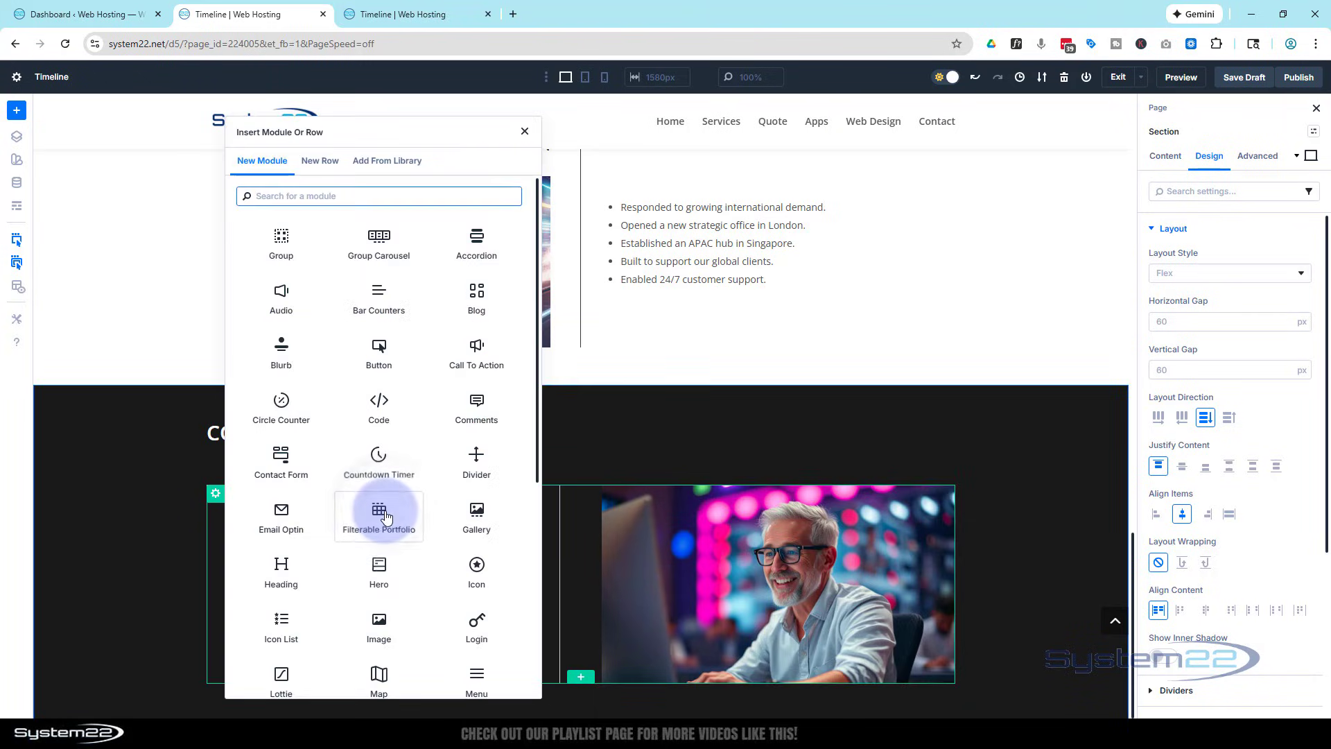
{"action": "left_click", "coordinate": [289, 456]}
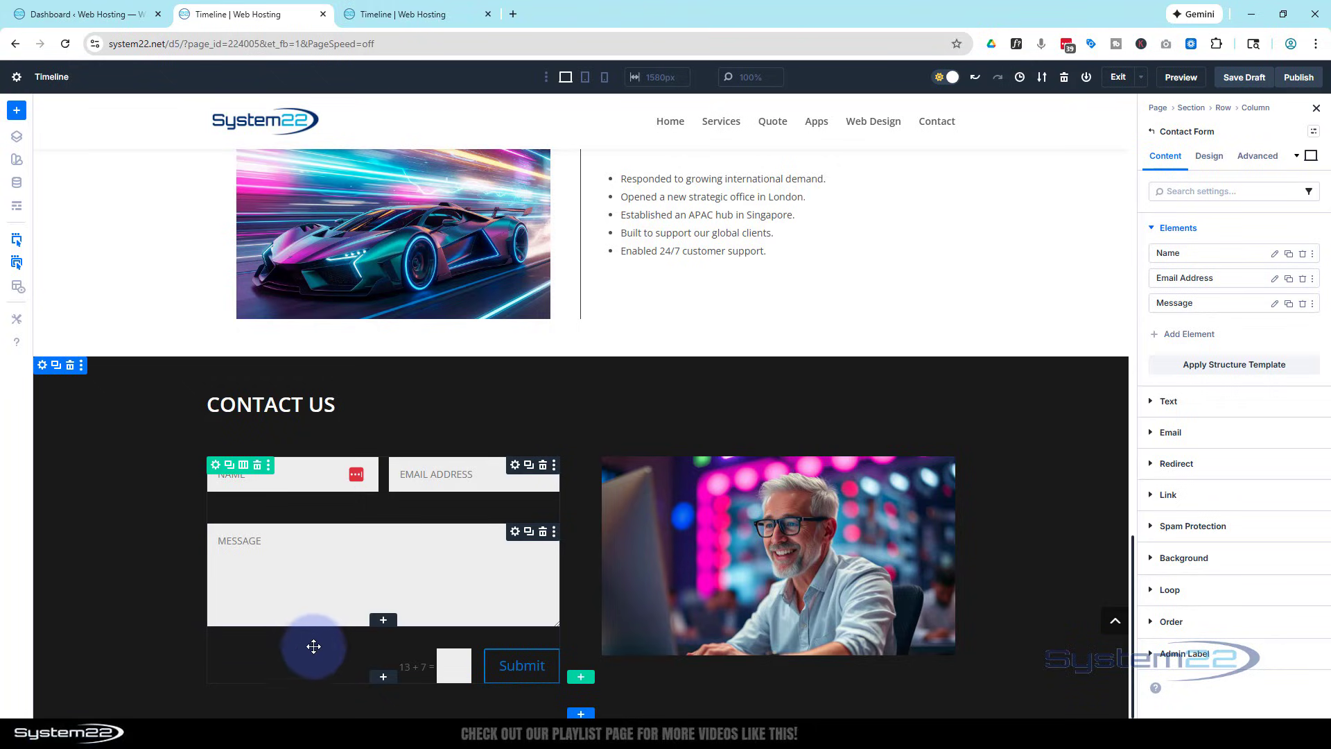
- Set both the horizontal and vertical layout gaps of the new contact form to 10 px
{"action": "left_click", "coordinate": [422, 14]}
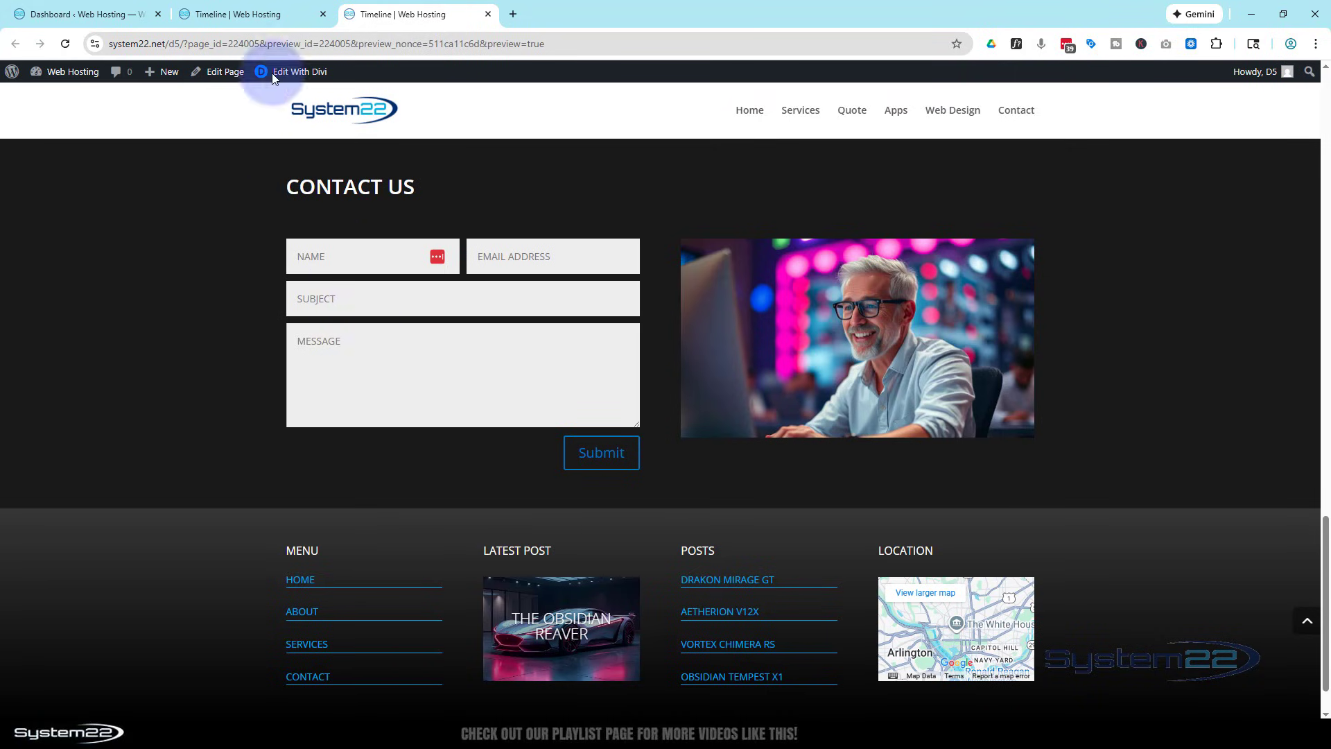
{"action": "left_click", "coordinate": [240, 15]}
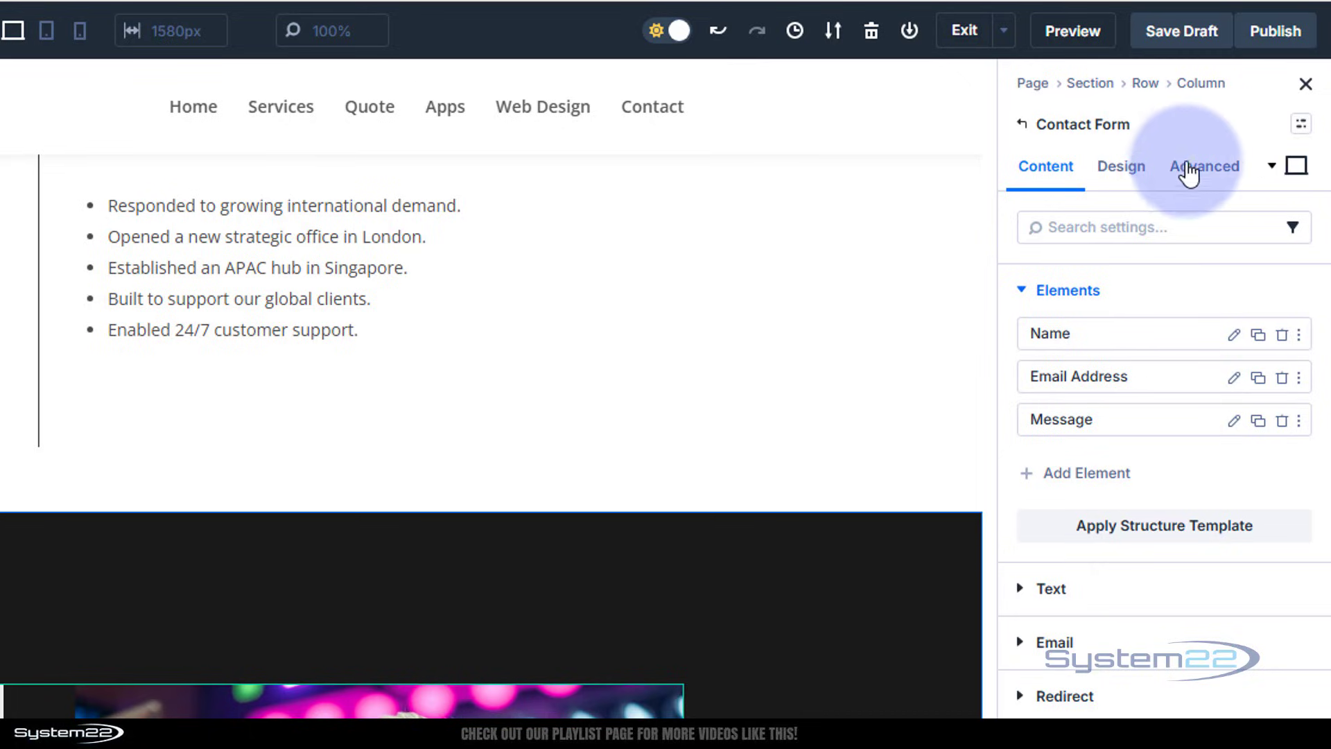
{"action": "left_click", "coordinate": [1122, 173]}
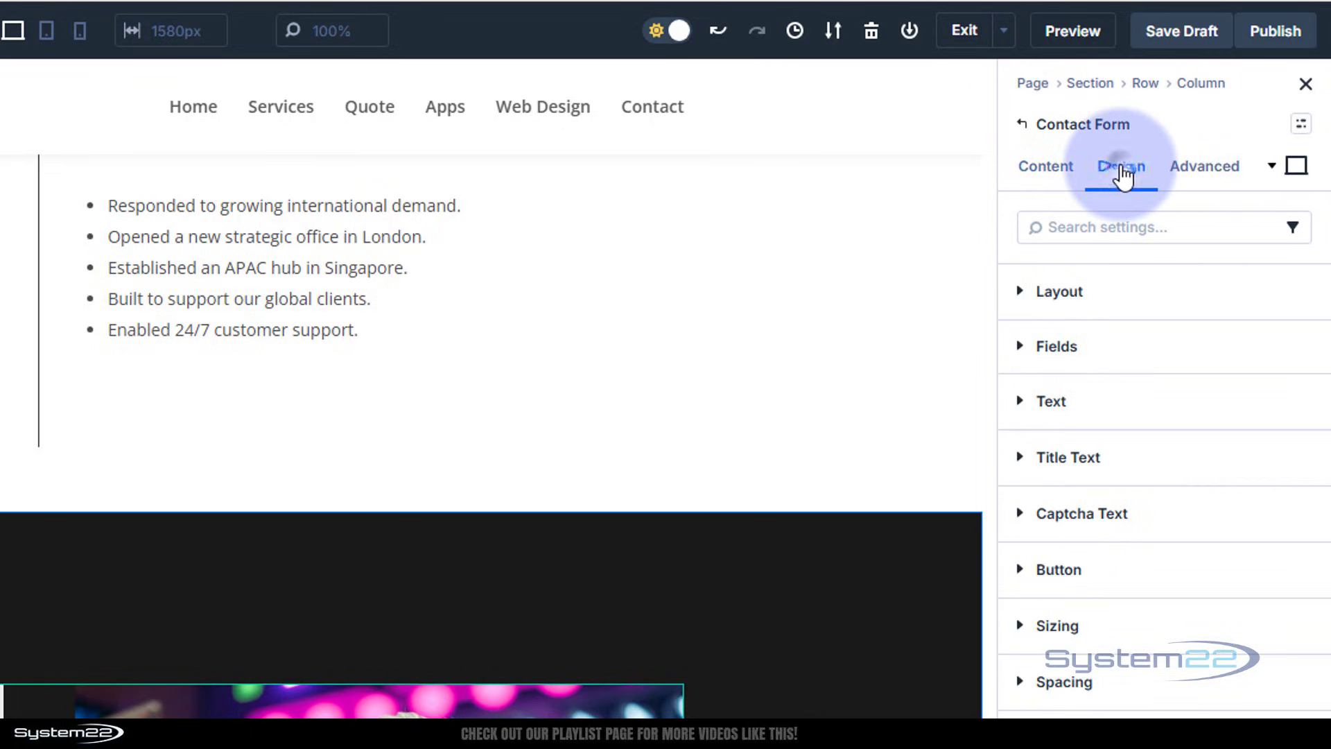
{"action": "left_click", "coordinate": [1109, 294]}
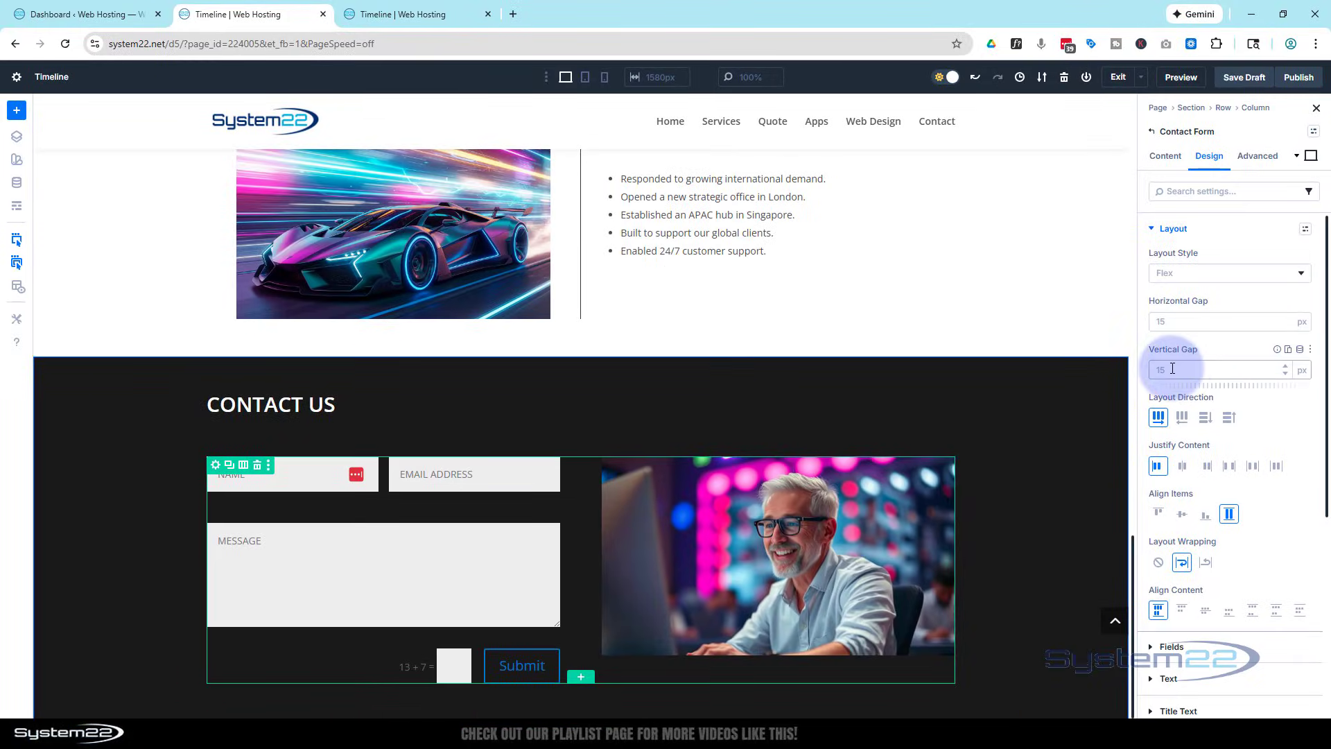
{"action": "left_click", "coordinate": [1172, 369]}
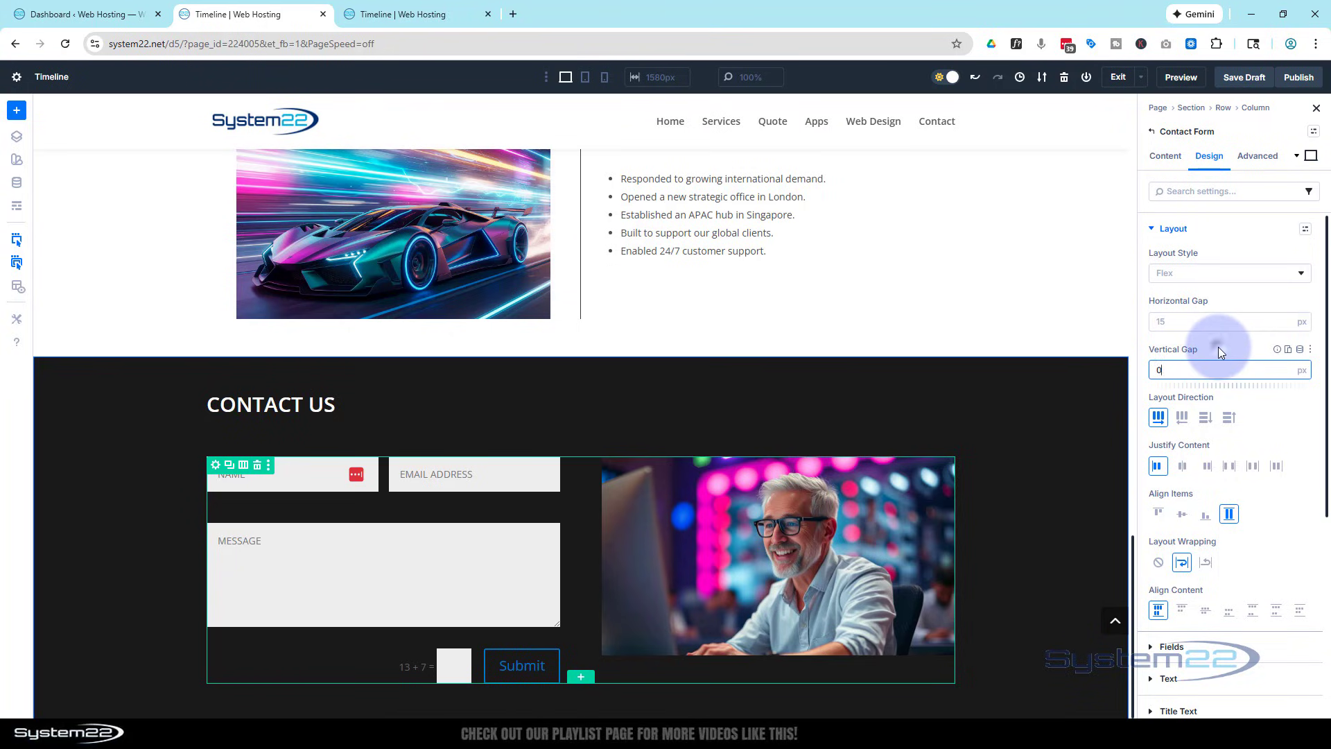
{"action": "left_click", "coordinate": [1219, 347]}
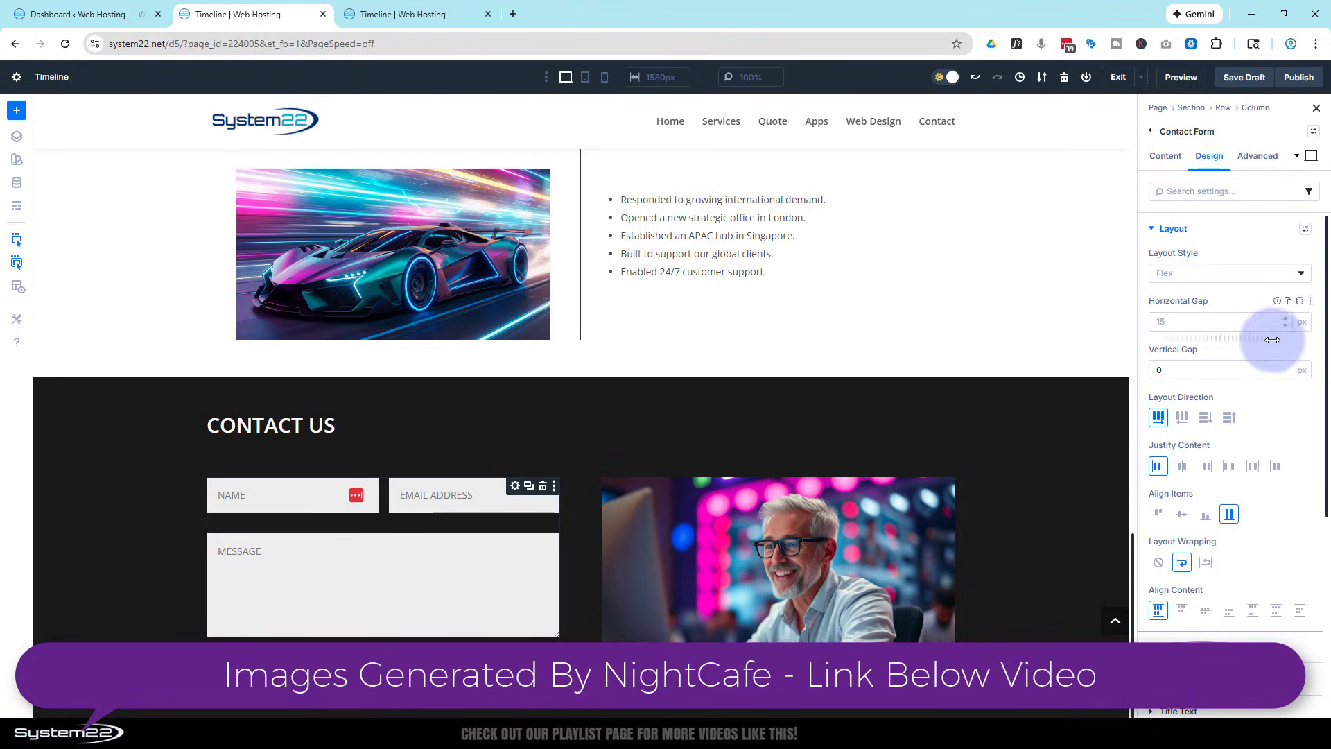
{"action": "left_click", "coordinate": [1164, 321]}
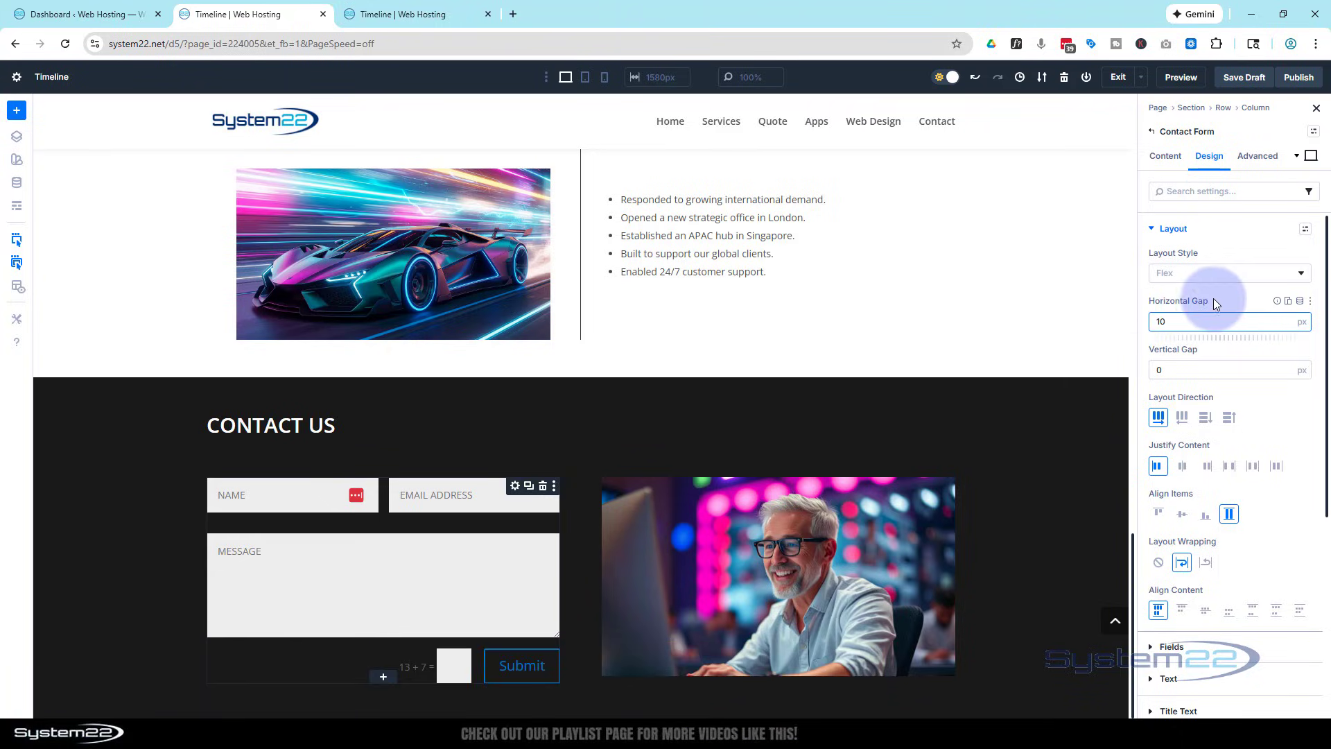
{"action": "left_click", "coordinate": [1159, 371]}
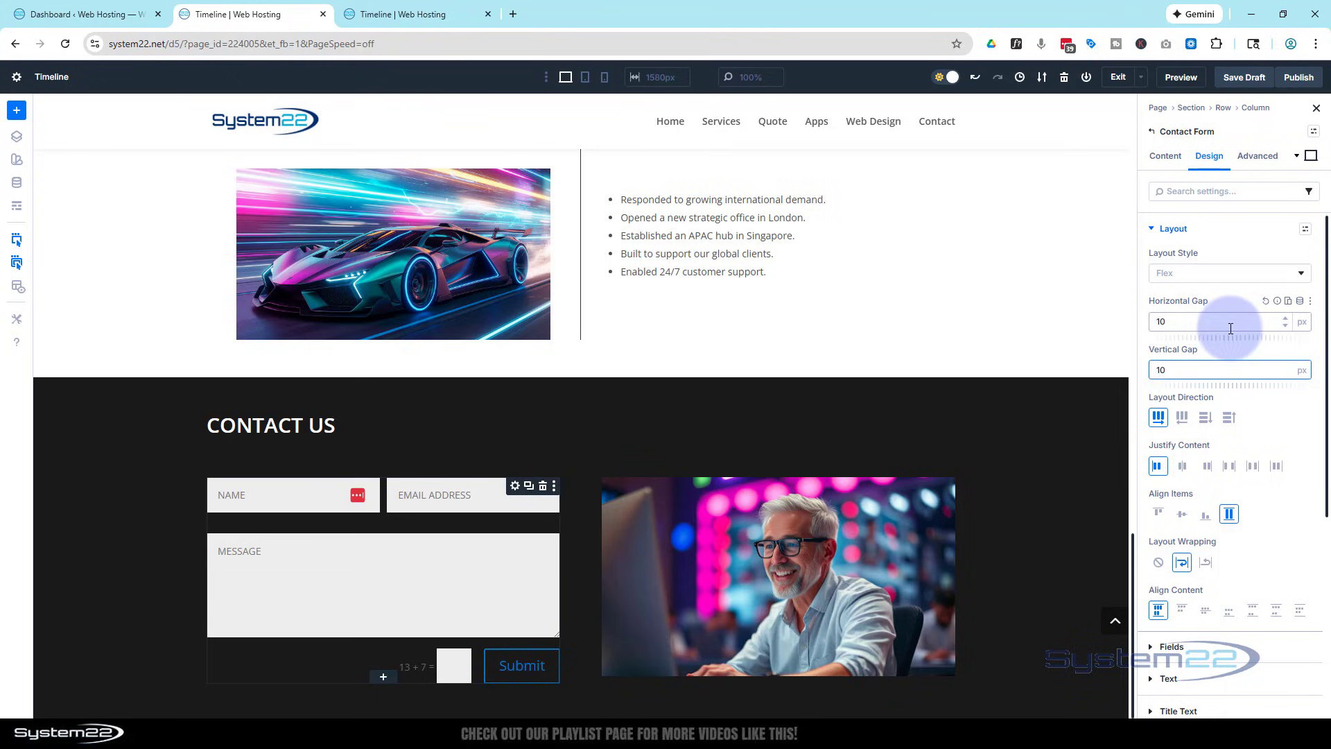
{"action": "left_click", "coordinate": [1230, 348]}
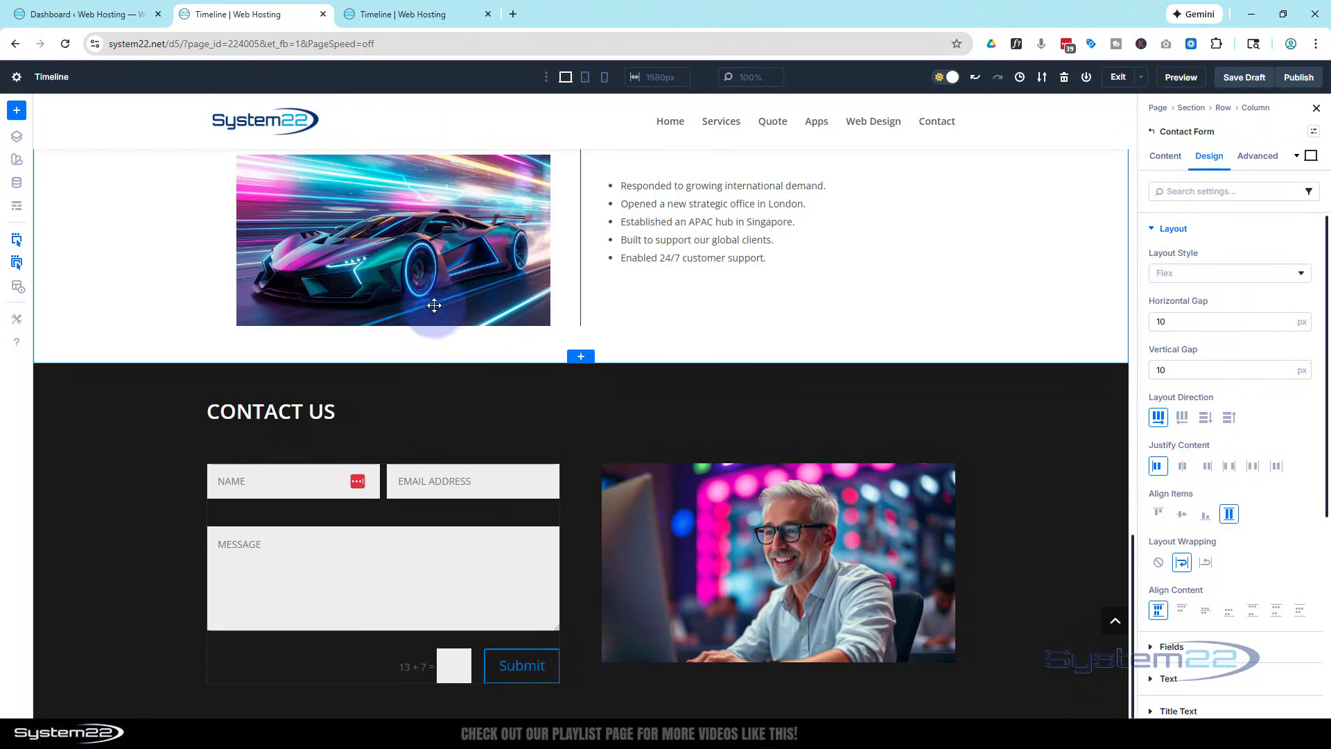
- Set the Name field's vertical gap to 0 px and copy its vertical gap attributes
{"action": "left_click", "coordinate": [297, 485]}
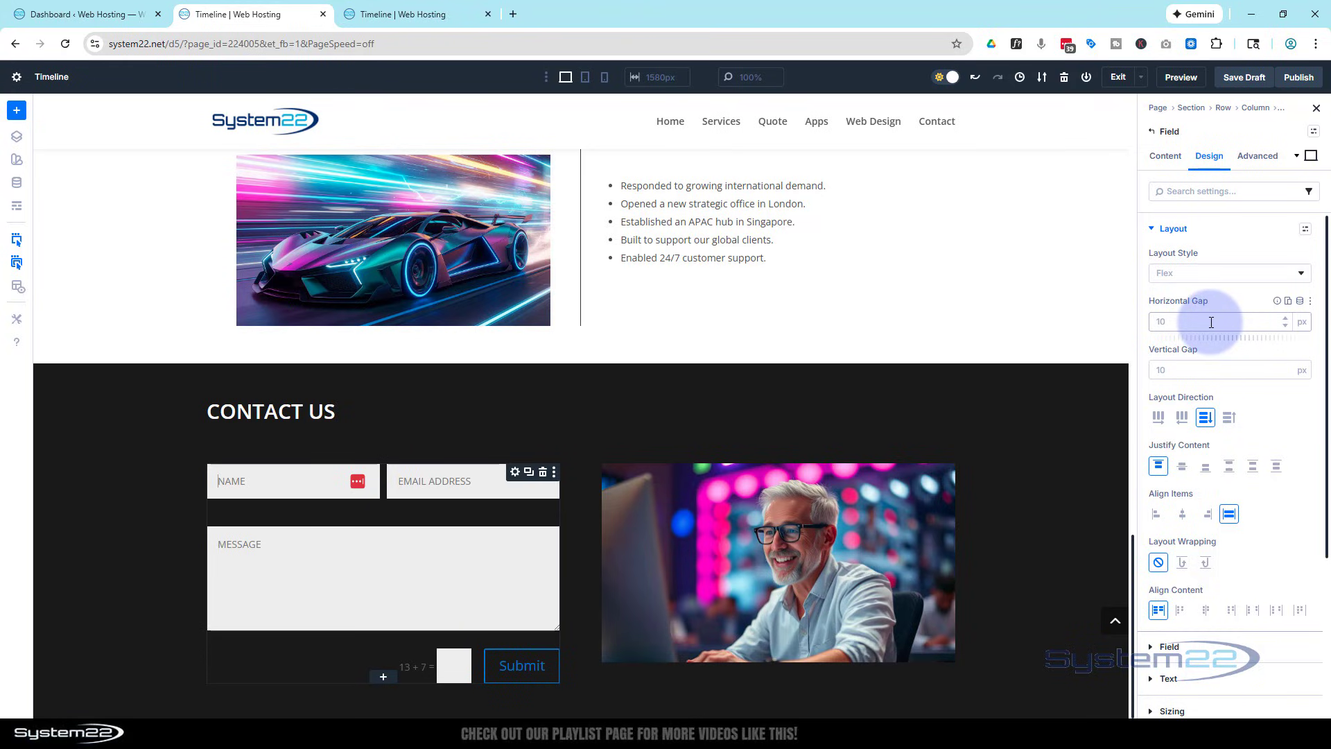
{"action": "left_click", "coordinate": [1184, 369]}
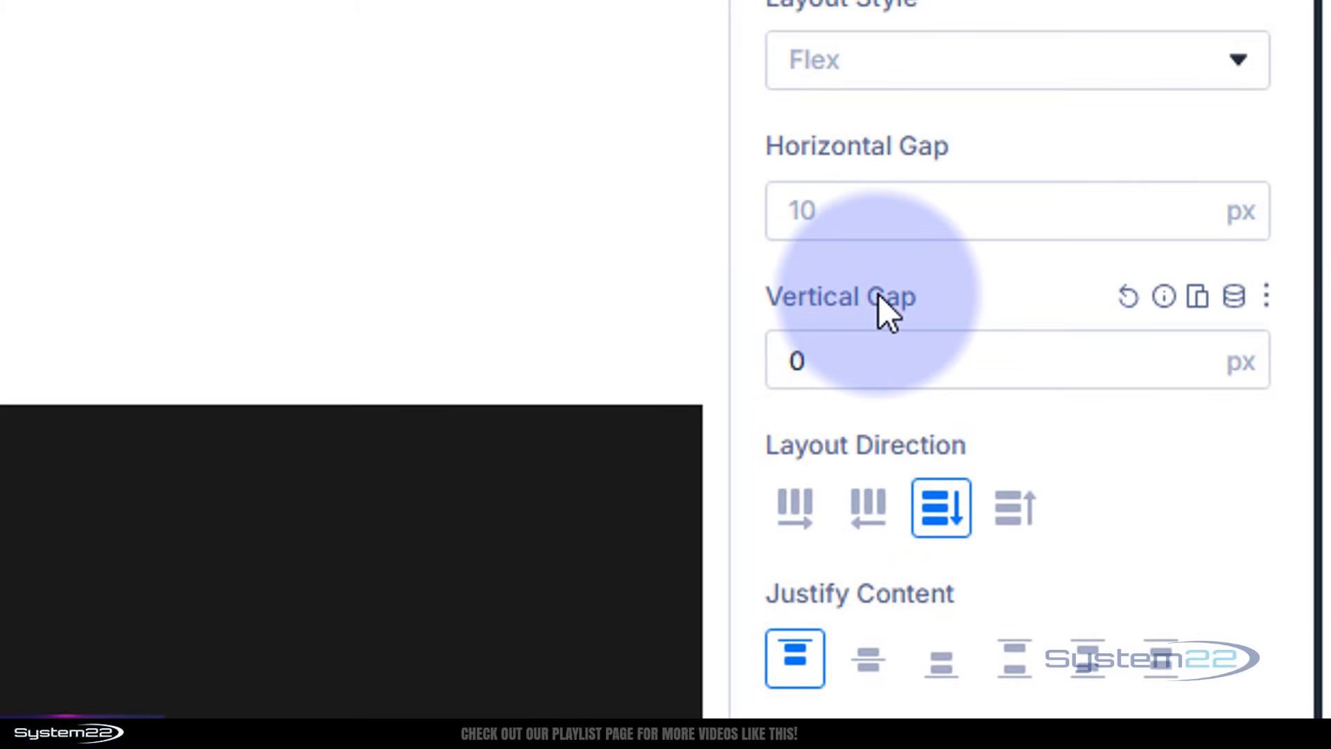
{"action": "right_click", "coordinate": [879, 294]}
{"action": "right_click", "coordinate": [842, 298]}
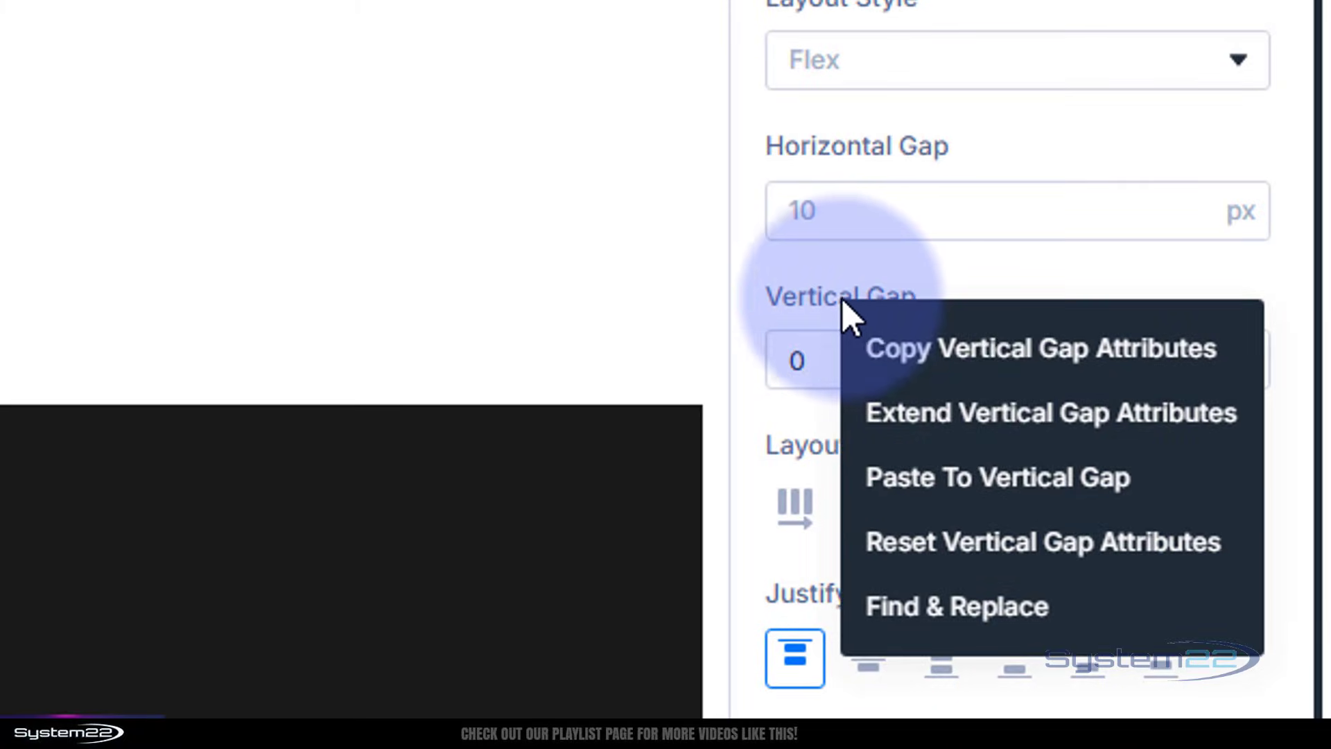
{"action": "left_click", "coordinate": [988, 348]}
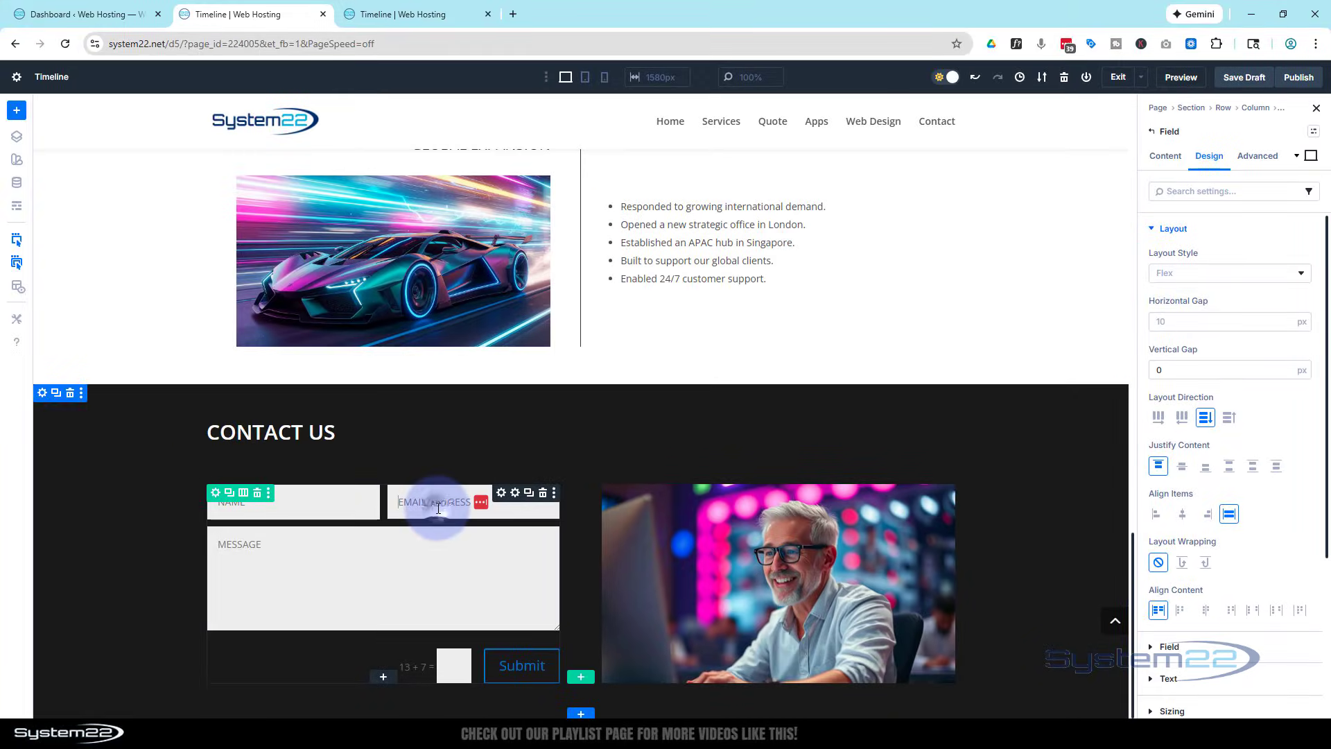
- Paste the copied vertical gap attributes onto the Email Address field
{"action": "left_click", "coordinate": [306, 507]}
{"action": "left_click", "coordinate": [417, 511]}
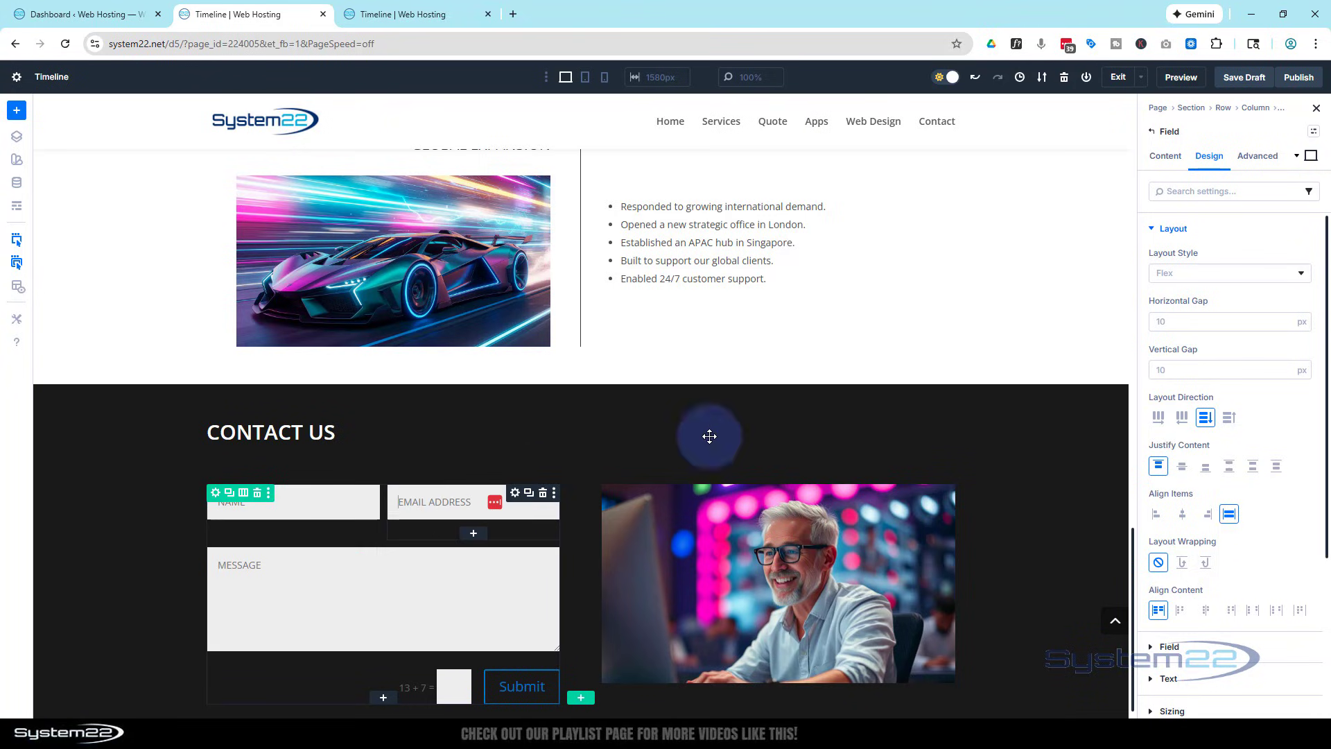
{"action": "right_click", "coordinate": [1176, 350]}
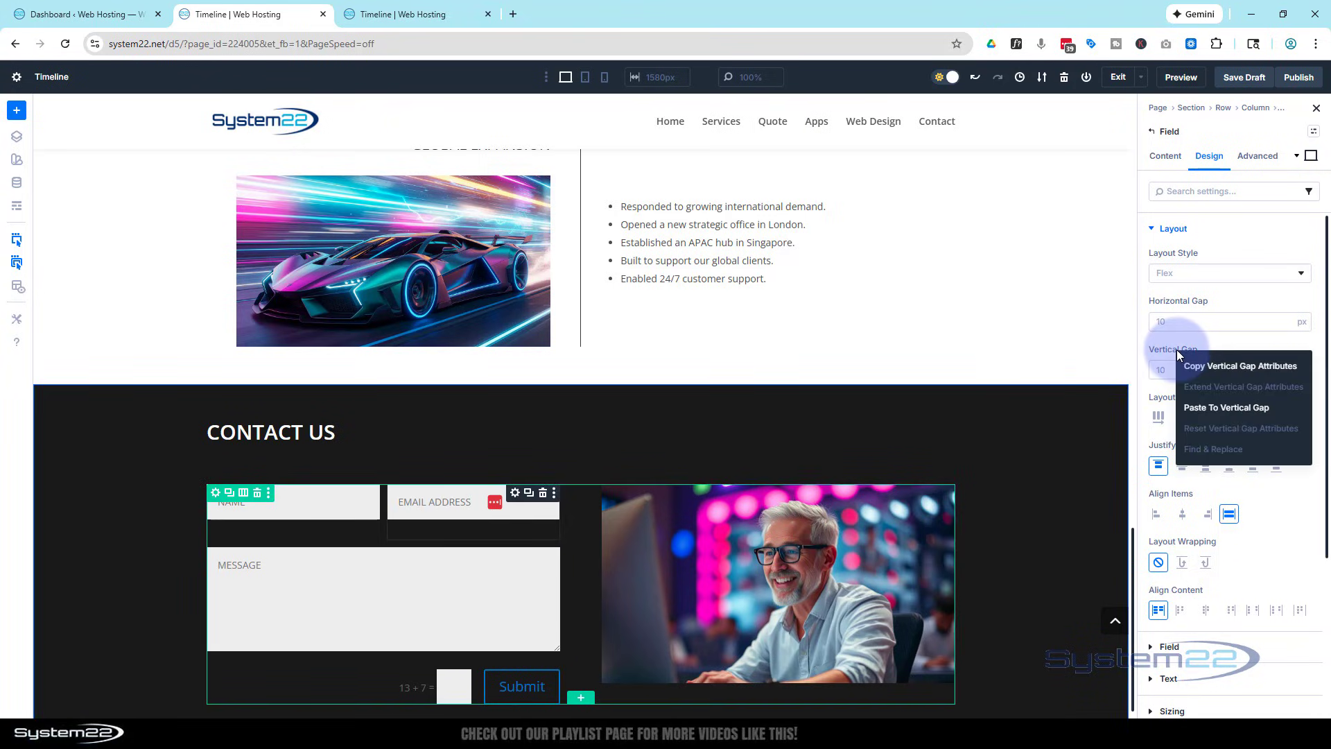
{"action": "left_click", "coordinate": [1213, 411]}
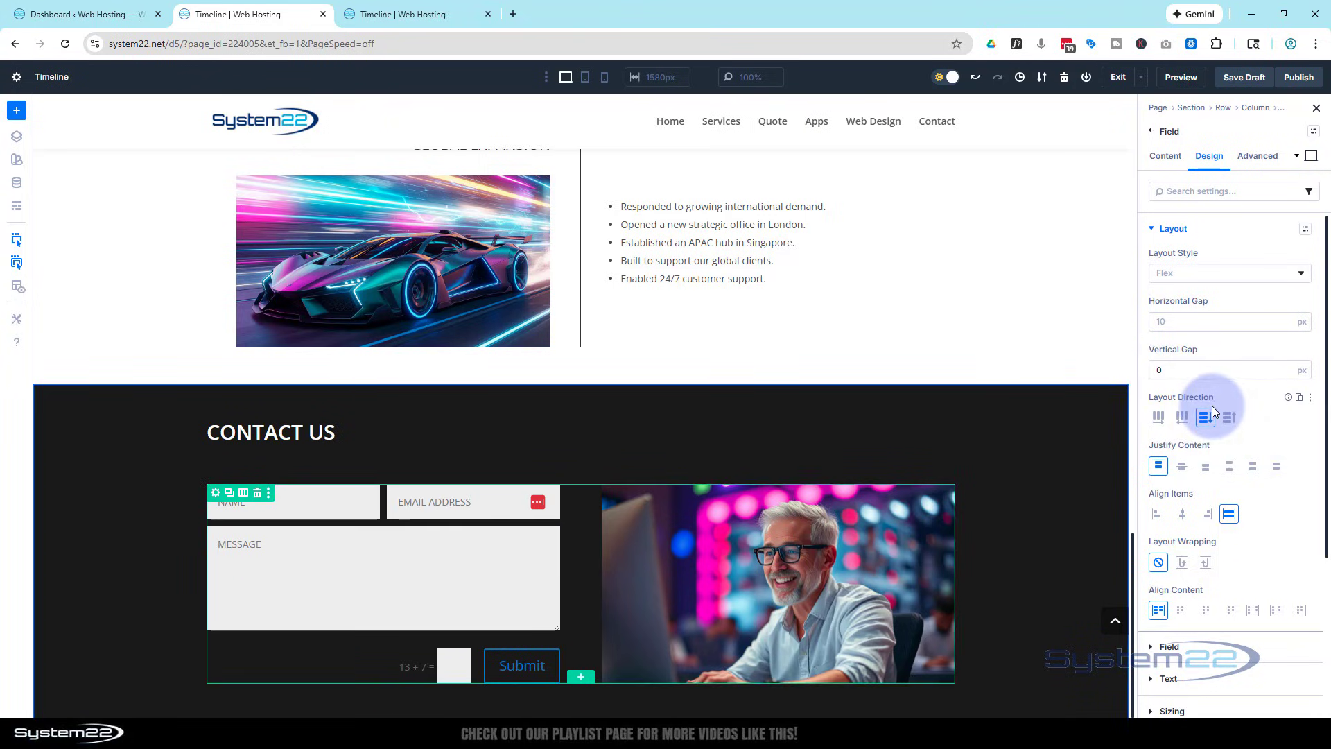
- Paste the copied vertical gap attributes onto the Message field
{"action": "left_click", "coordinate": [364, 576]}
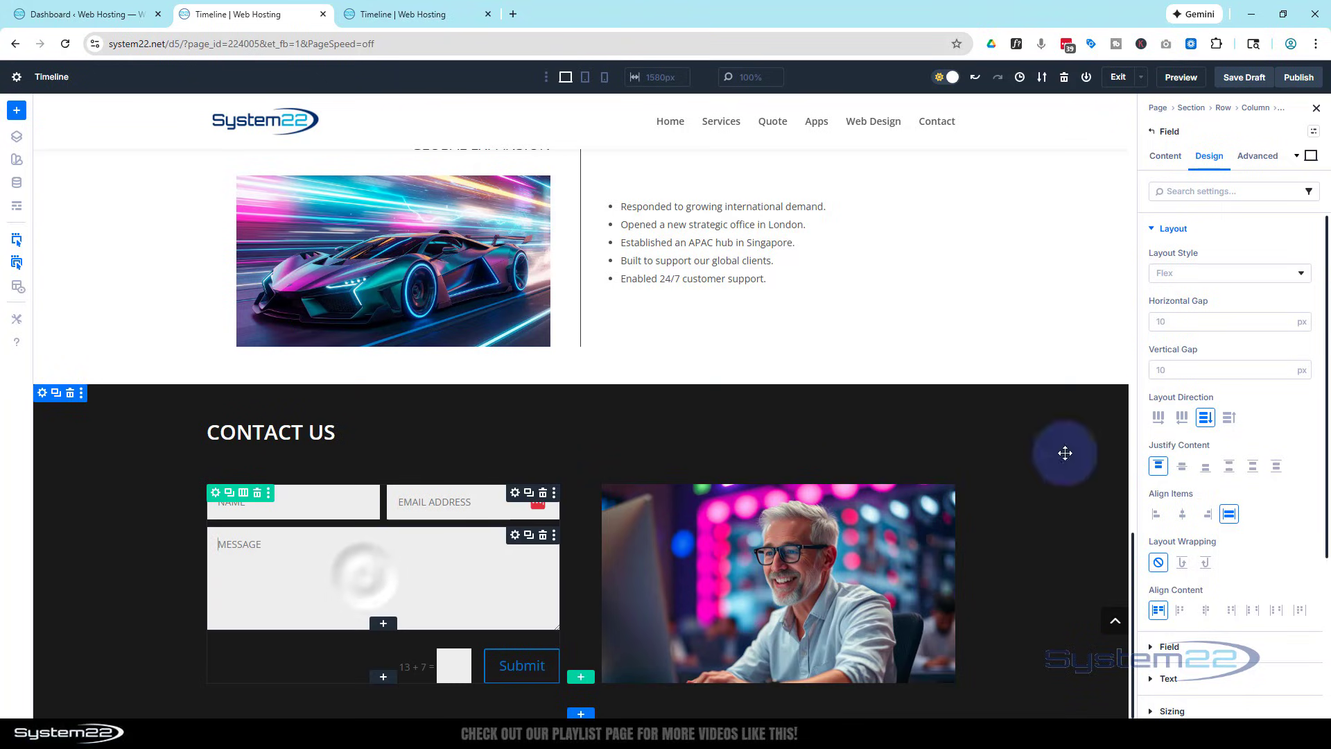
{"action": "right_click", "coordinate": [1175, 348]}
{"action": "left_click", "coordinate": [1213, 404]}
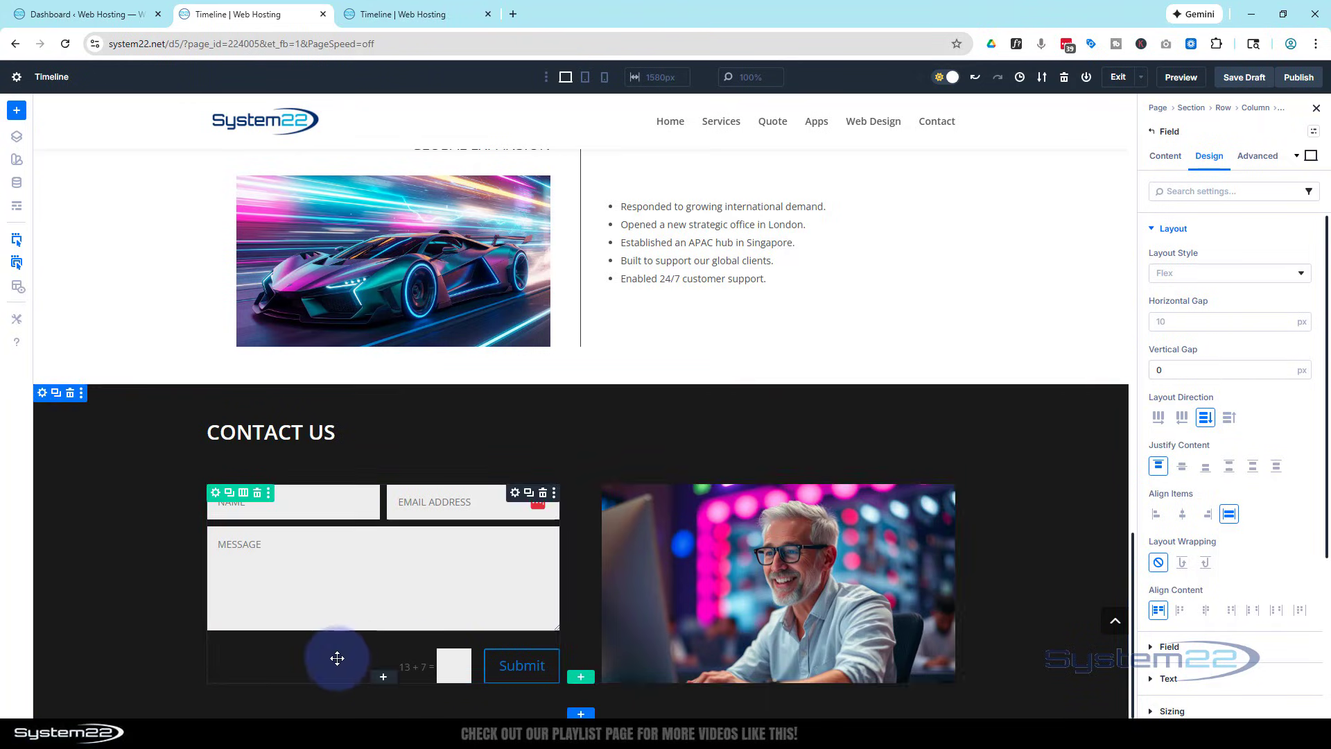
- Add a new Field element to the contact form
{"action": "left_click", "coordinate": [292, 655]}
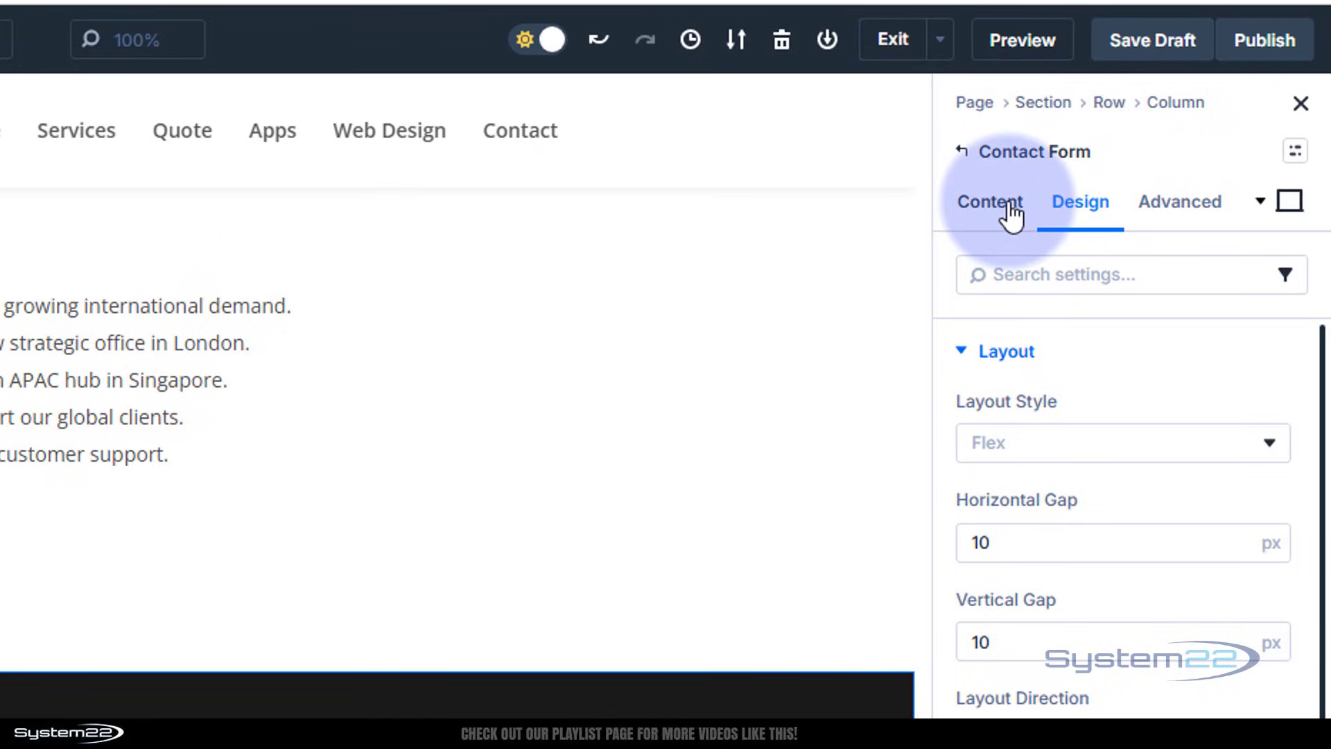
{"action": "left_click", "coordinate": [1010, 212]}
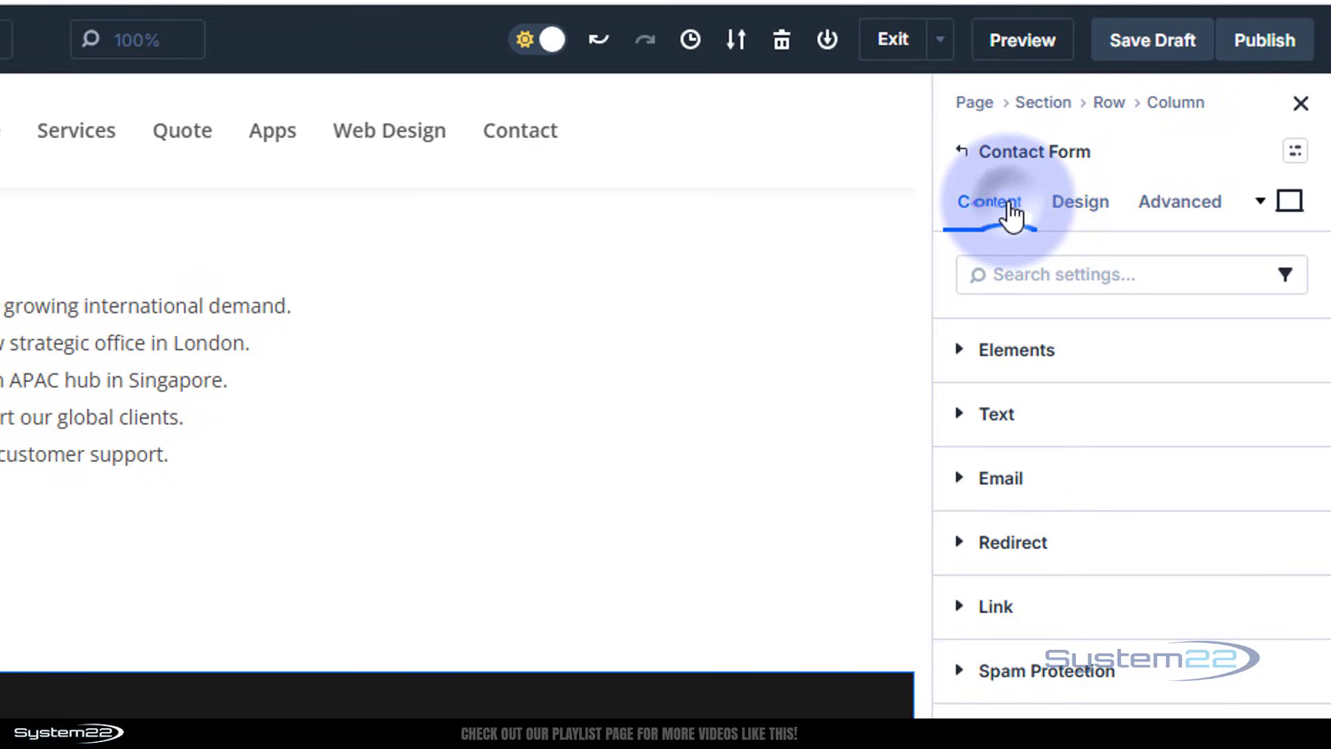
{"action": "left_click", "coordinate": [957, 353]}
{"action": "left_click", "coordinate": [1033, 570]}
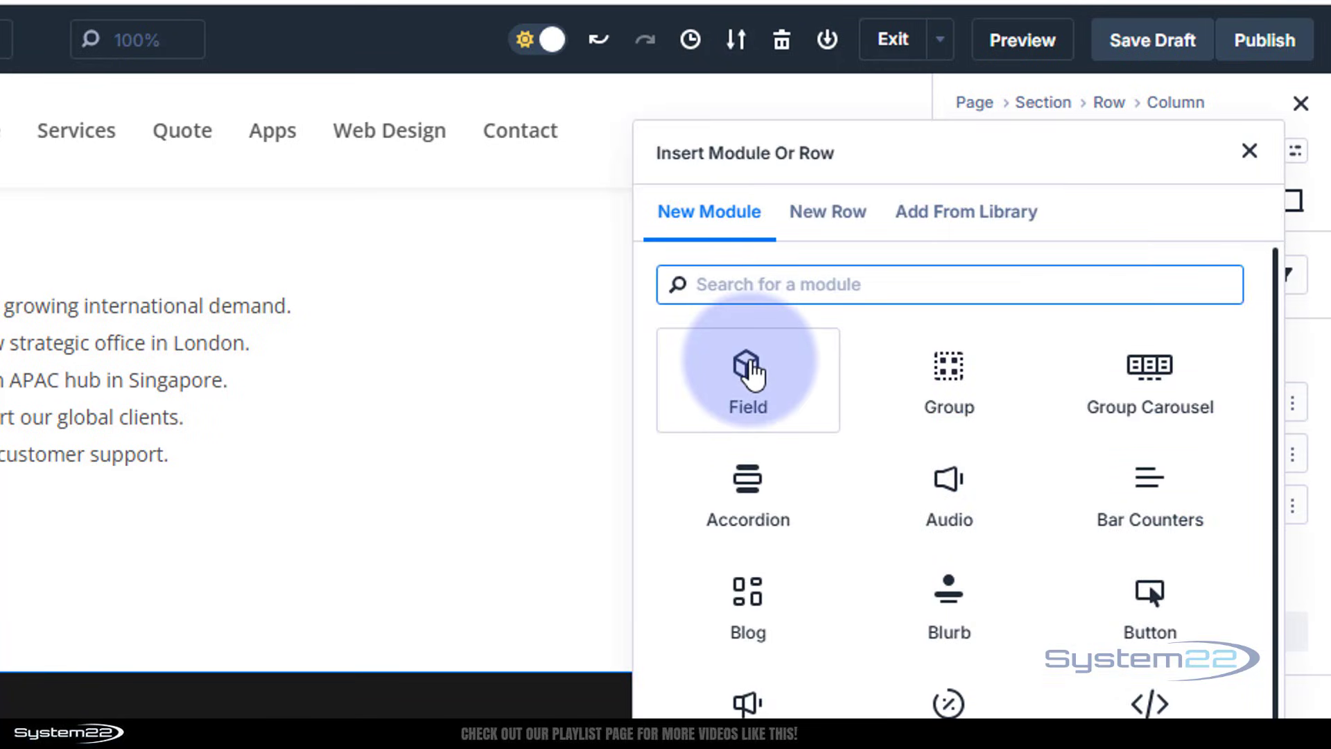
{"action": "left_click", "coordinate": [748, 371]}
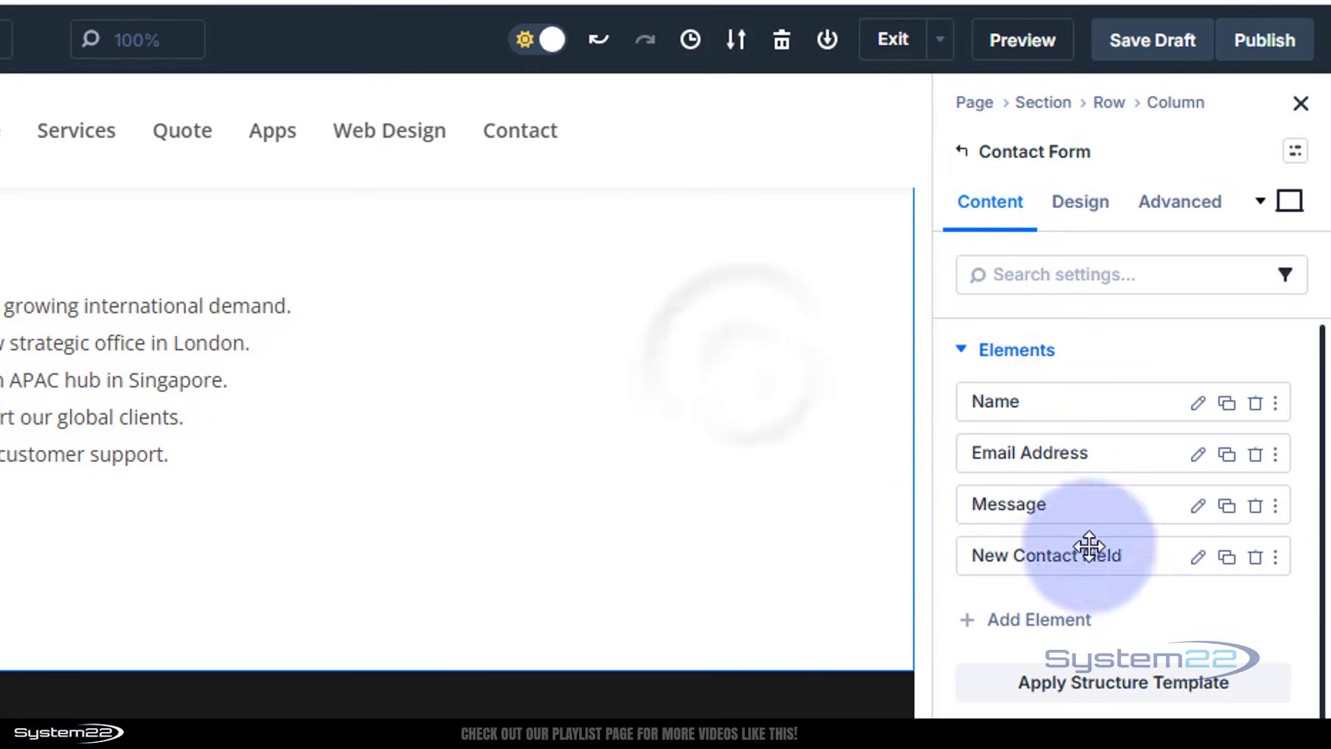
- Title the newly added contact form field "Subject"
{"action": "left_click", "coordinate": [1198, 559]}
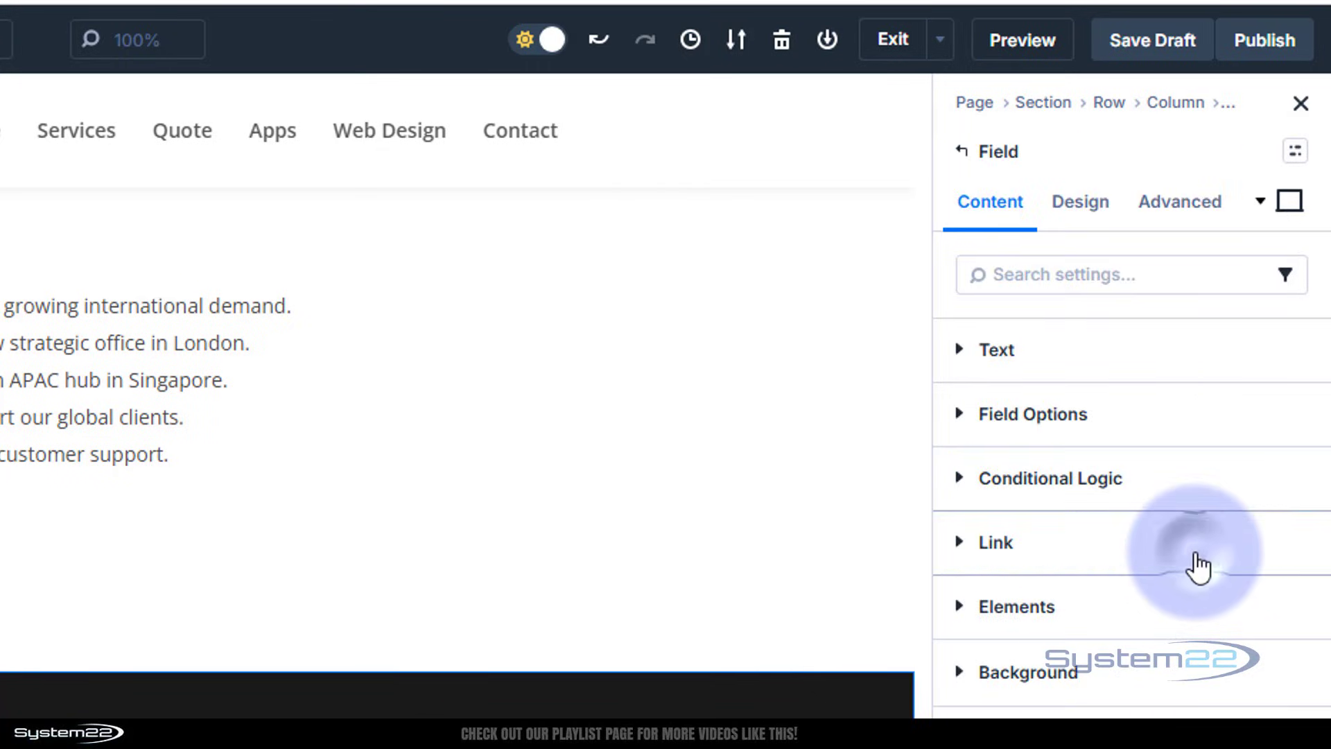
{"action": "left_click", "coordinate": [960, 353]}
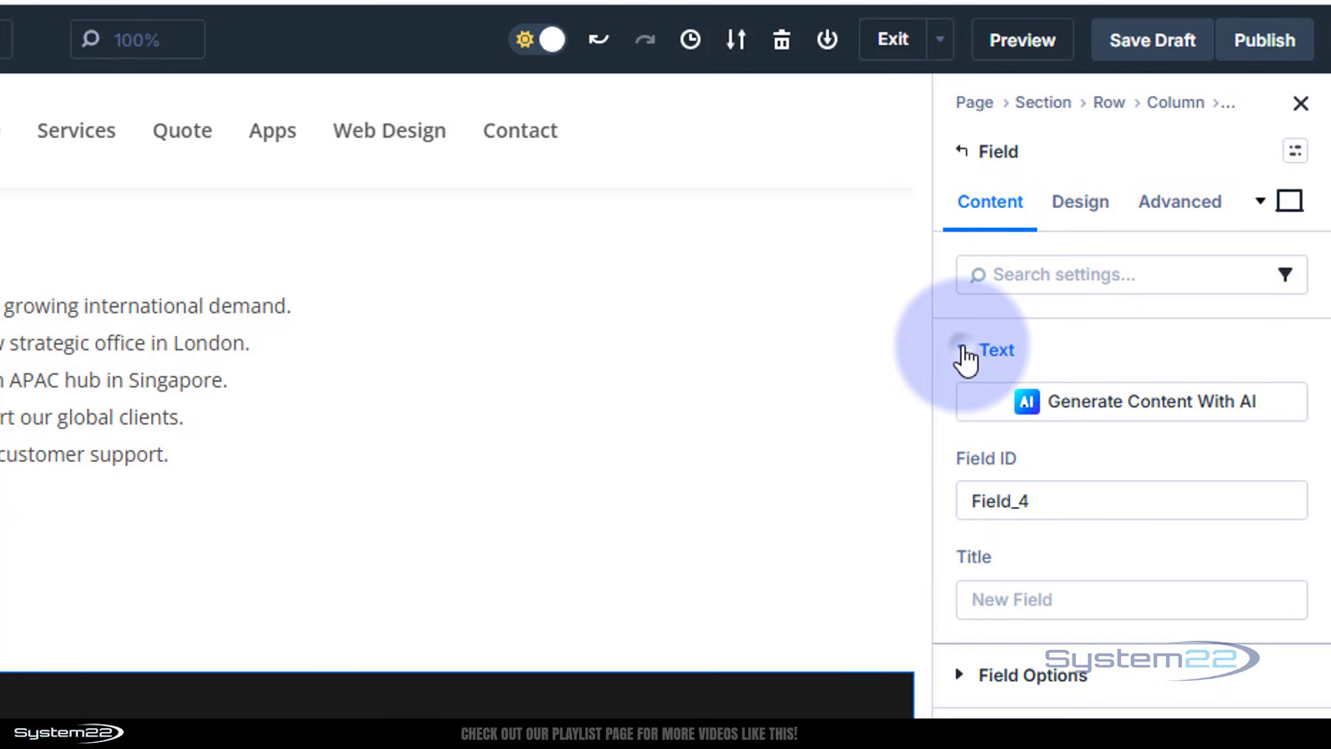
{"action": "left_click", "coordinate": [1050, 504]}
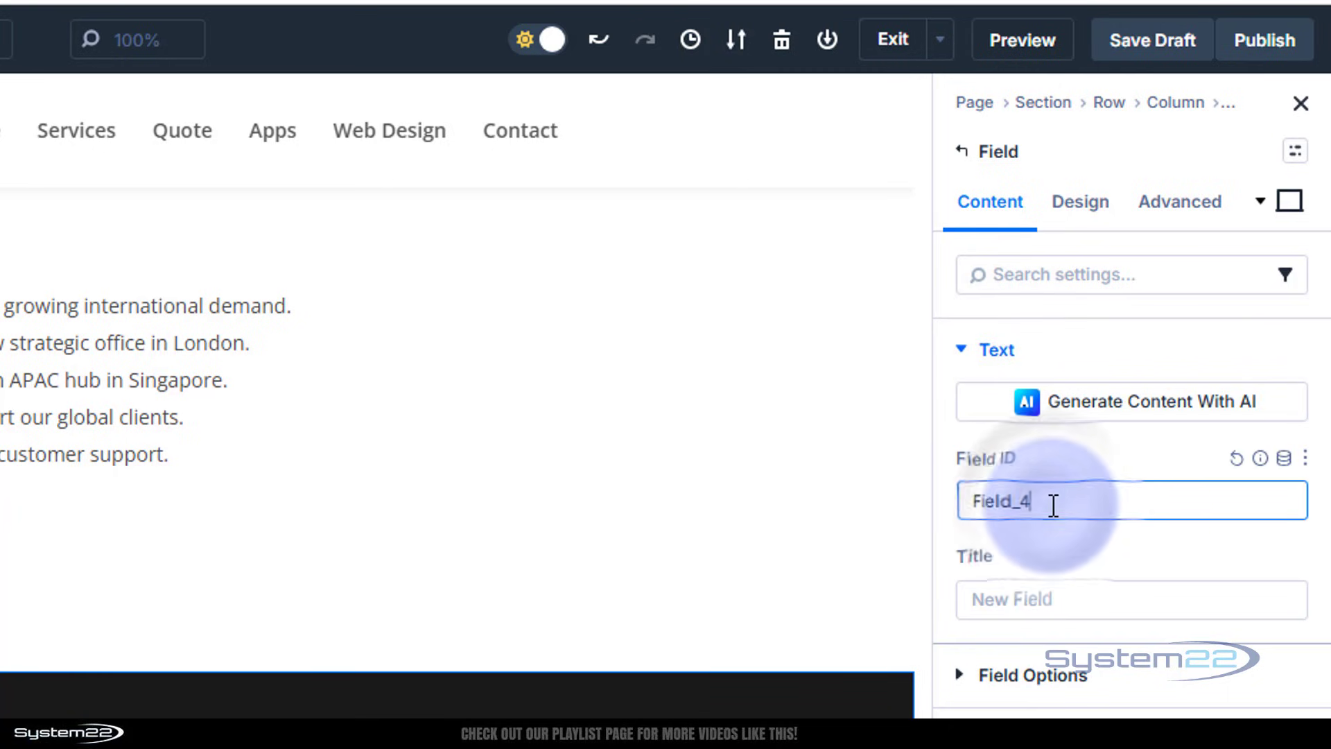
{"action": "left_click", "coordinate": [1047, 599]}
{"action": "type", "text": "Subject"}
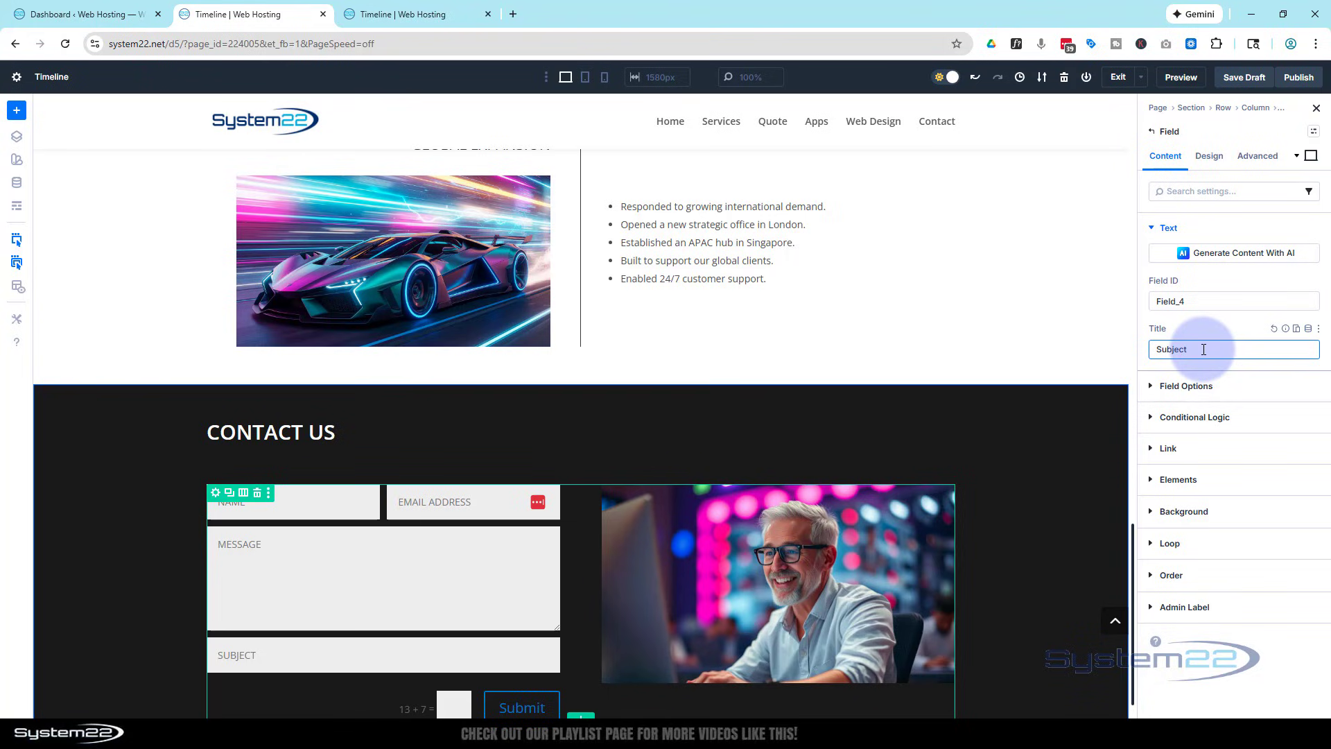
- Paste the copied vertical gap attributes onto the Subject field's layout
{"action": "left_click", "coordinate": [1209, 156]}
{"action": "left_click", "coordinate": [1233, 228]}
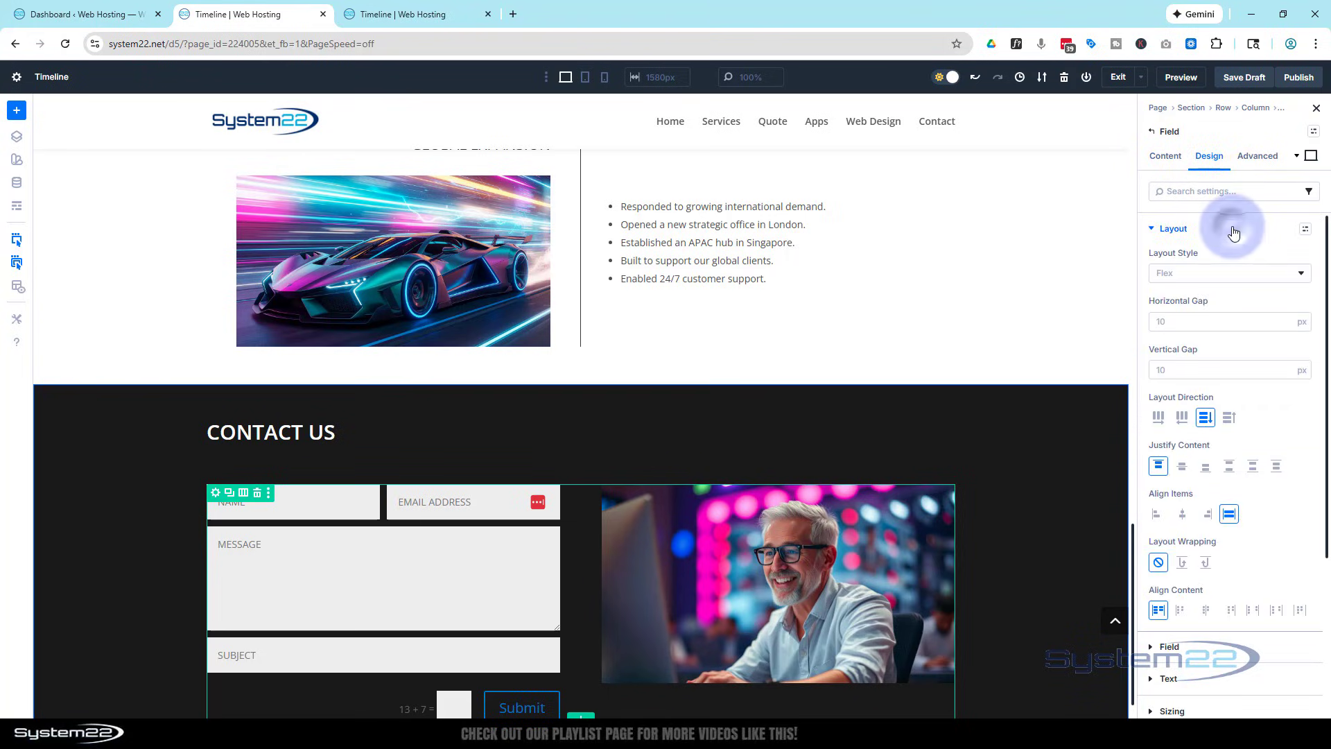
{"action": "right_click", "coordinate": [1172, 349]}
{"action": "left_click", "coordinate": [1232, 406]}
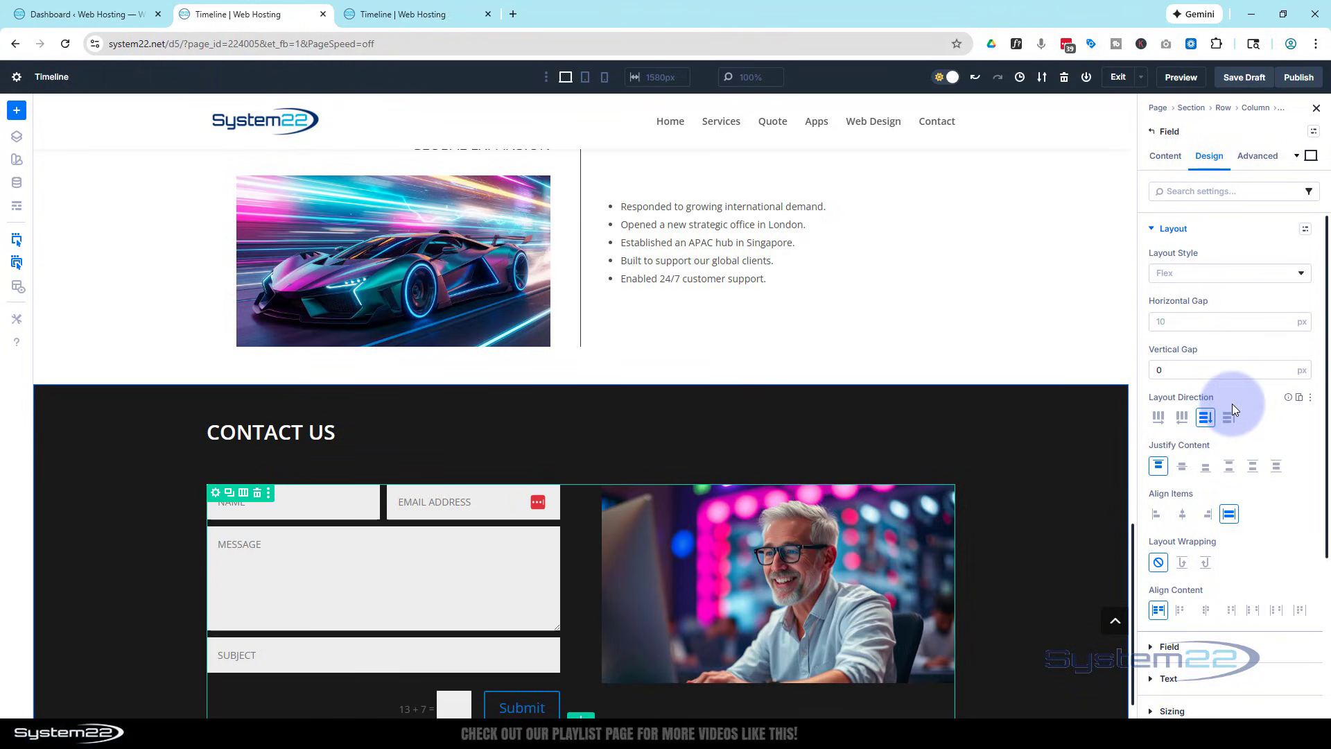
- Reorder the contact form's elements so that Subject sits between Email Address and Message
{"action": "left_click", "coordinate": [315, 697]}
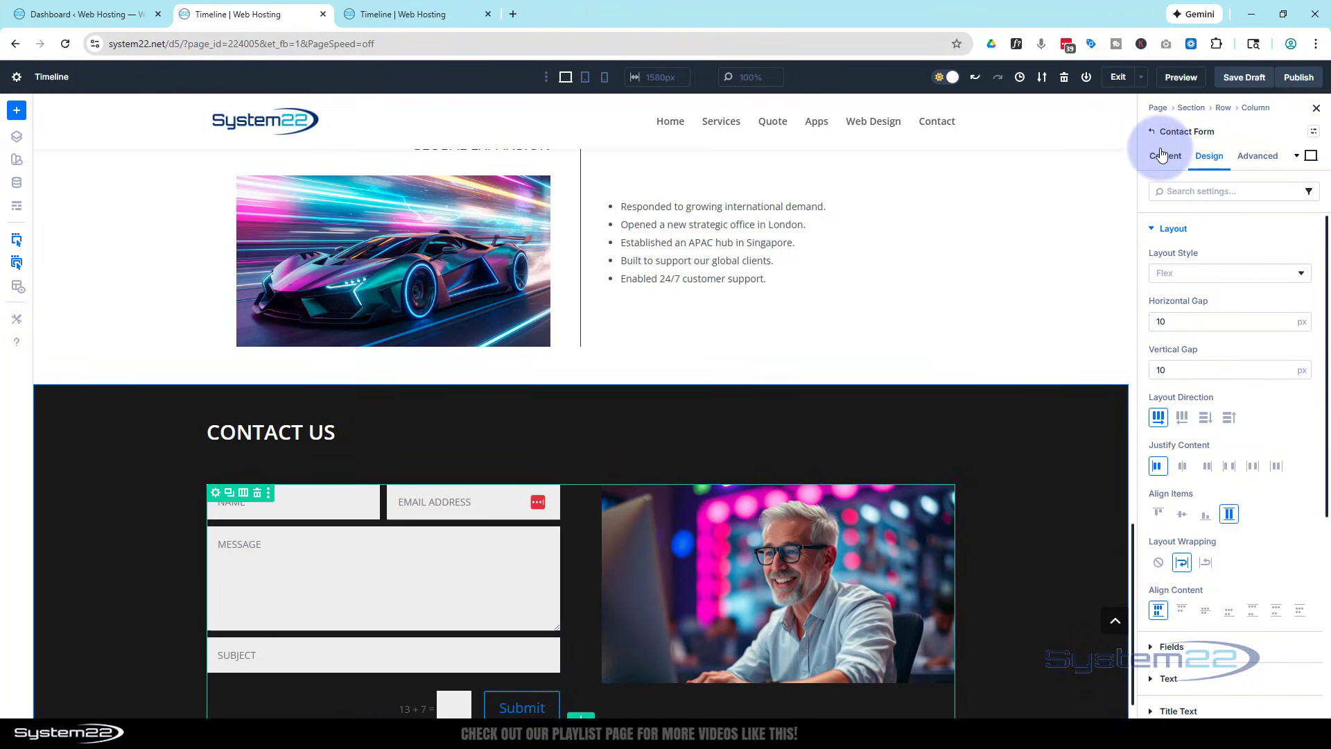
{"action": "left_click", "coordinate": [1165, 157]}
{"action": "left_click", "coordinate": [1151, 226]}
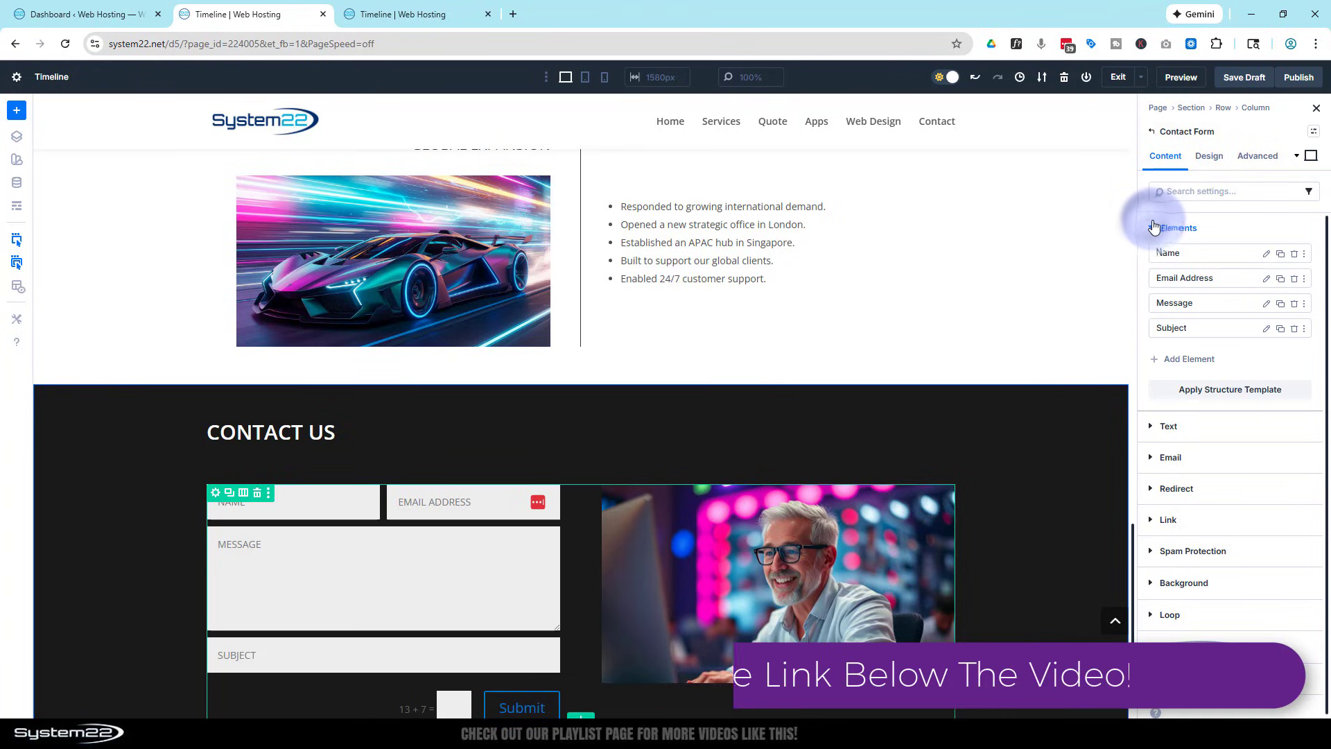
{"action": "mouse_move", "coordinate": [1221, 329]}
{"action": "left_mouse_down"}
{"action": "mouse_move", "coordinate": [1220, 269]}
{"action": "mouse_move", "coordinate": [1224, 303]}
{"action": "left_mouse_up"}
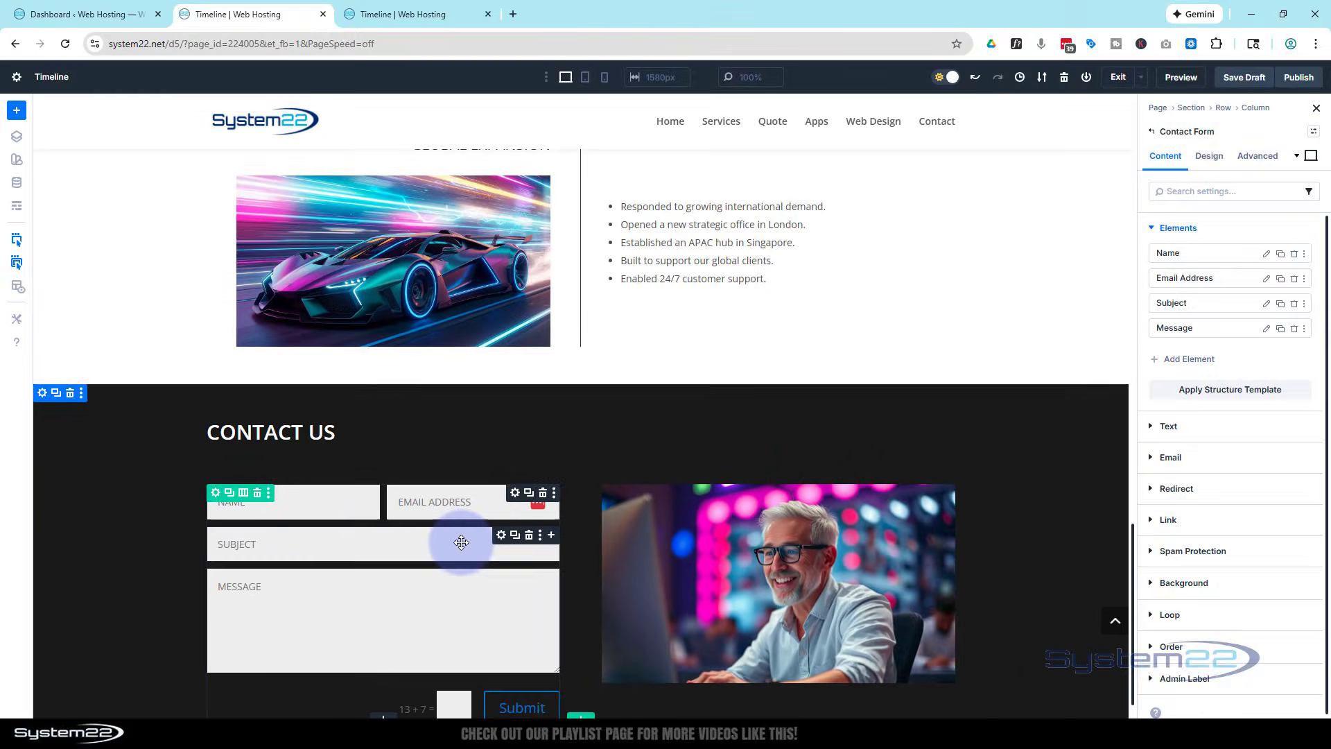
- Try column classes 1/2 and 1/3 on the Subject field's sizing, and return it to 100%
{"action": "left_click", "coordinate": [826, 404]}
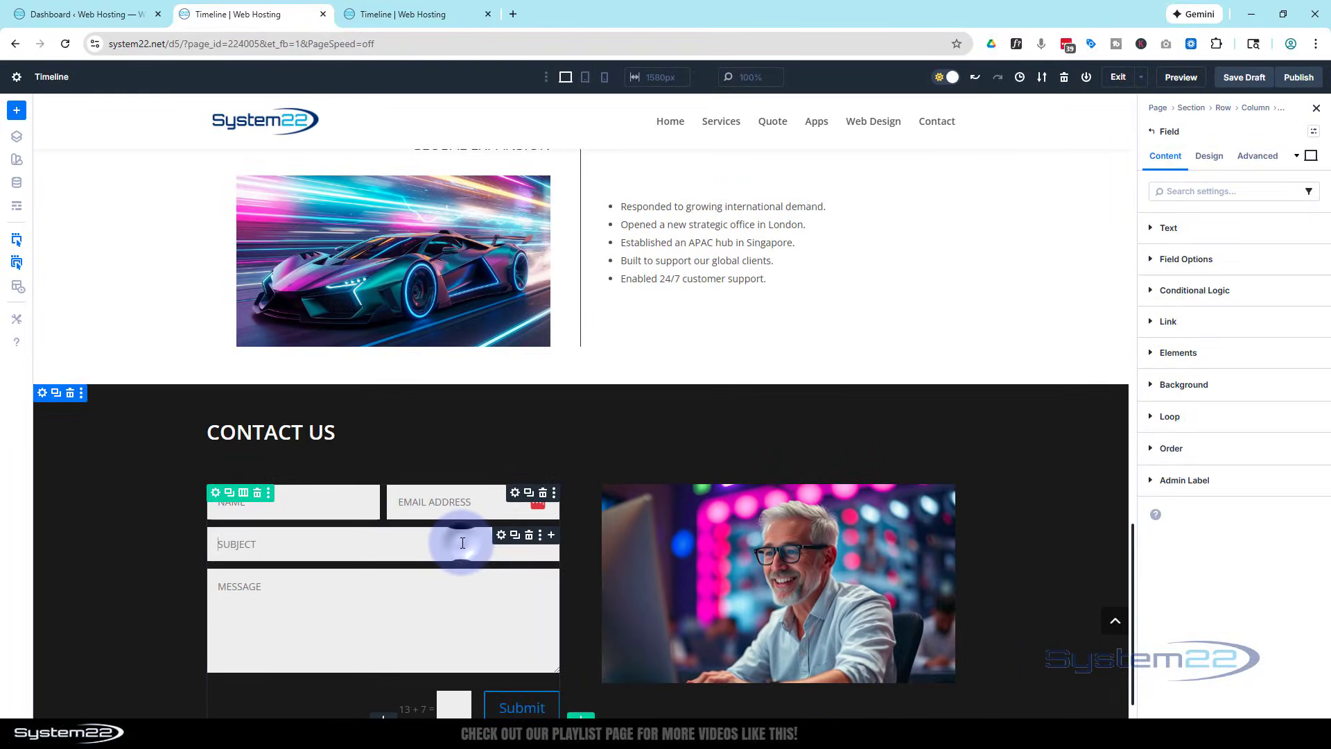
{"action": "left_click", "coordinate": [1218, 163]}
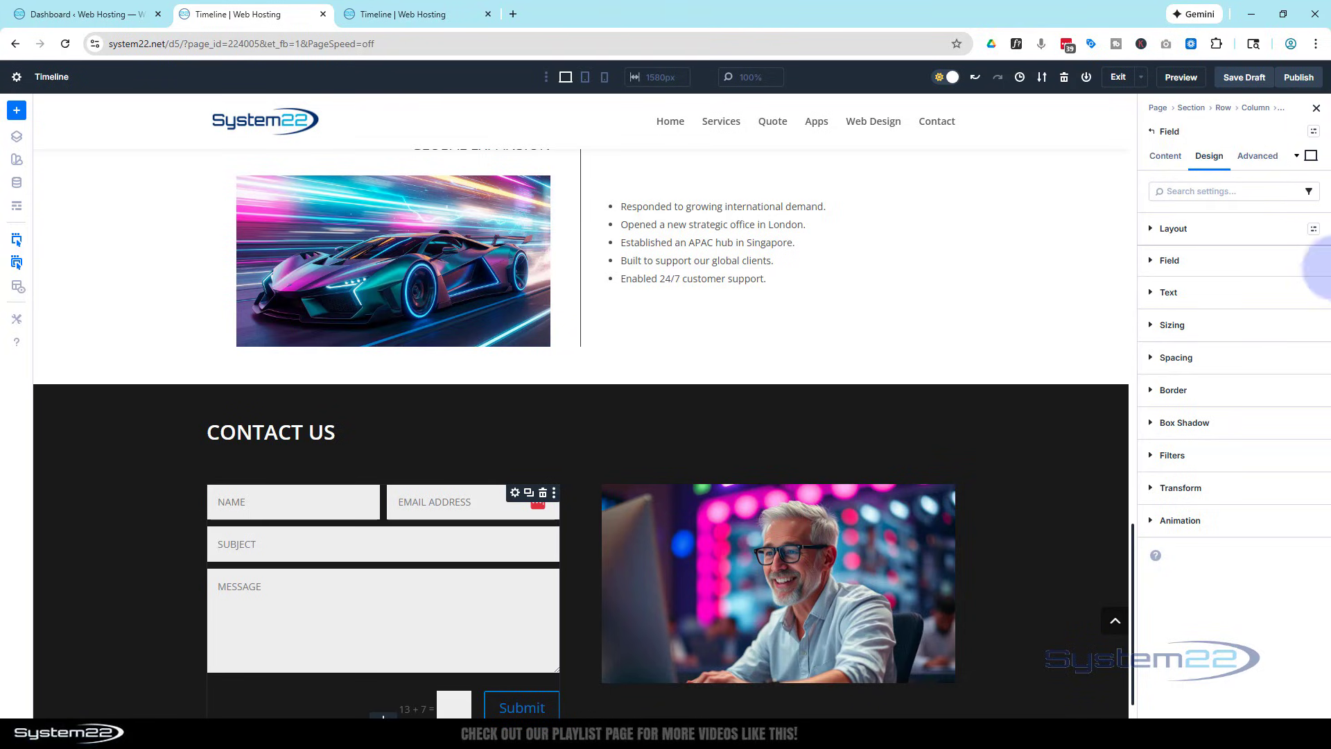
{"action": "left_click", "coordinate": [1151, 326]}
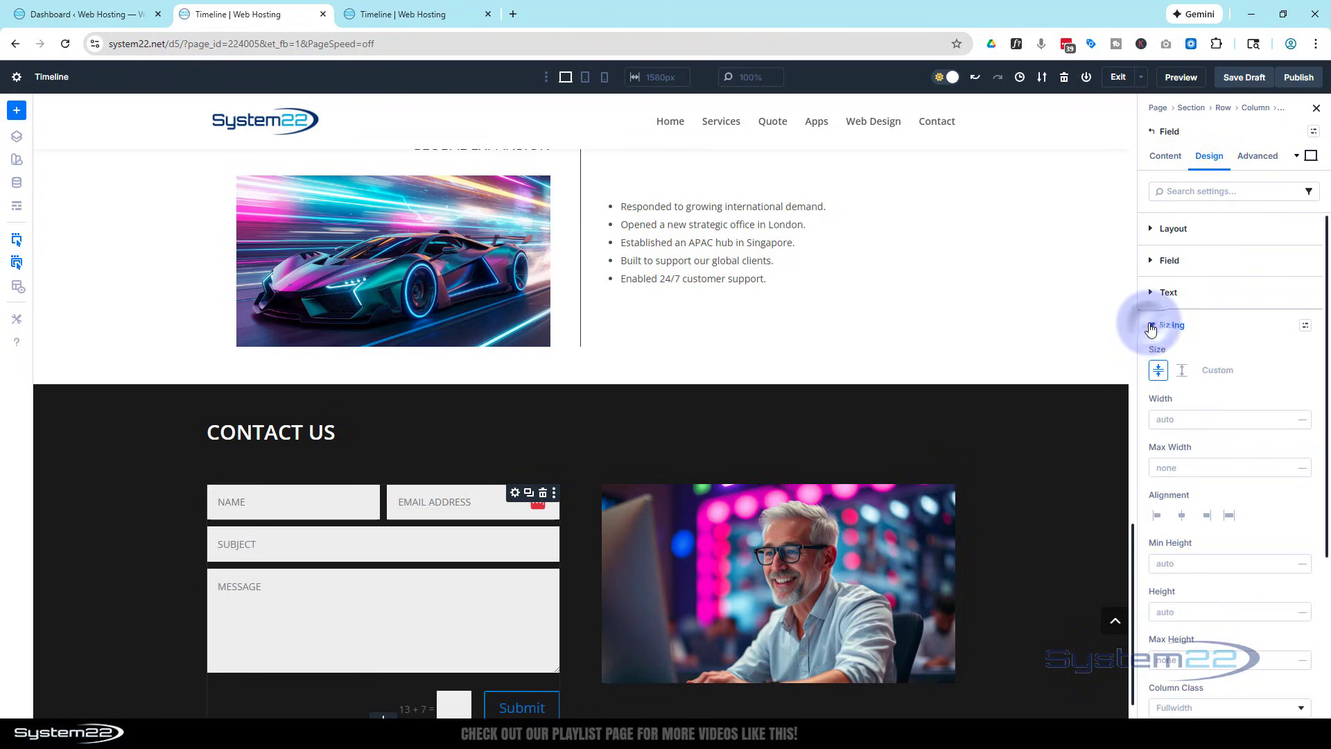
{"action": "scroll", "coordinate": [1224, 316], "scroll_direction": "down", "scroll_amount": 3}
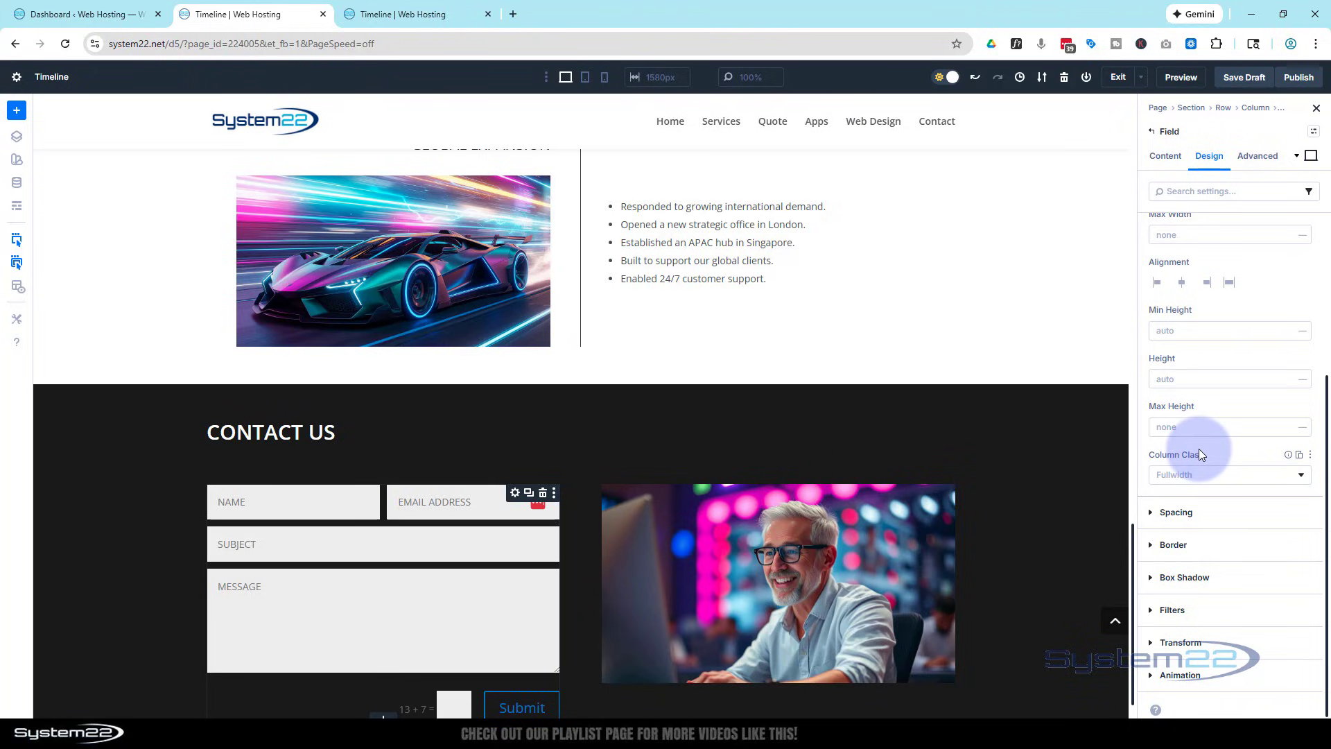
{"action": "left_click", "coordinate": [1209, 474]}
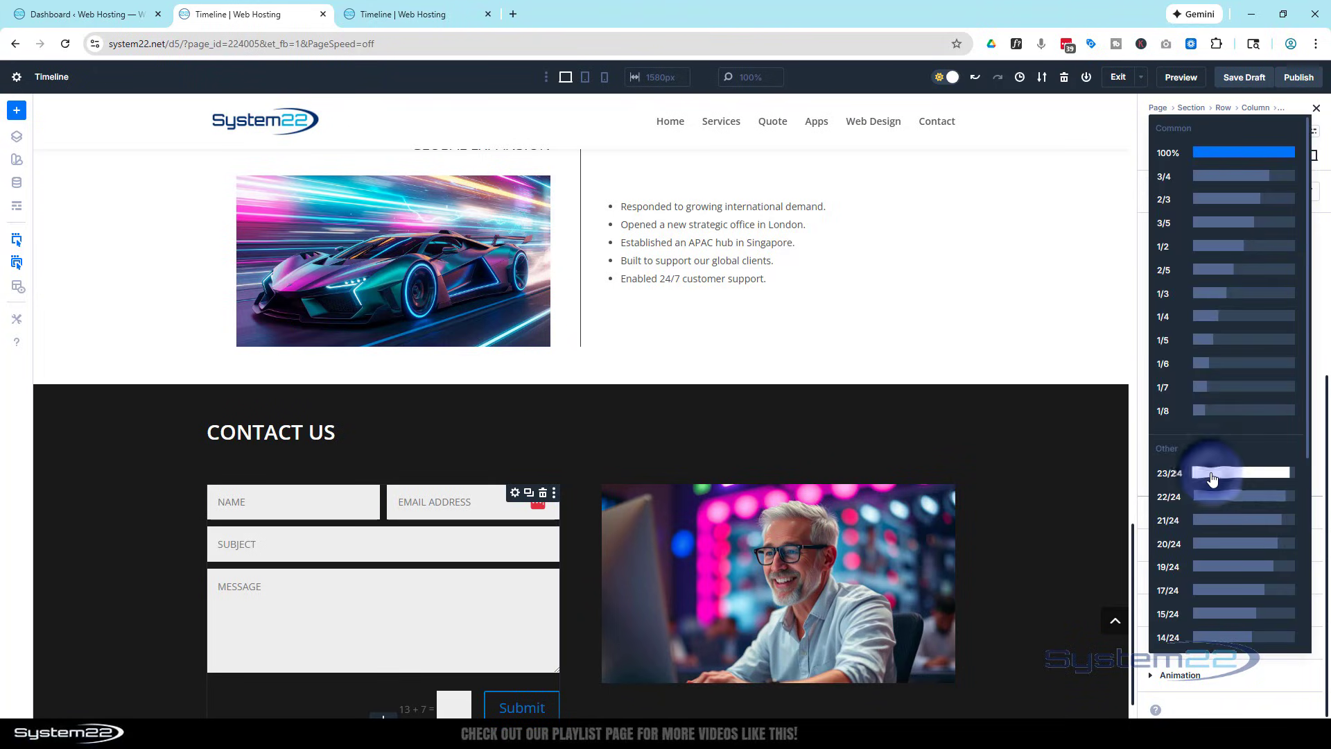
{"action": "left_click", "coordinate": [1218, 248]}
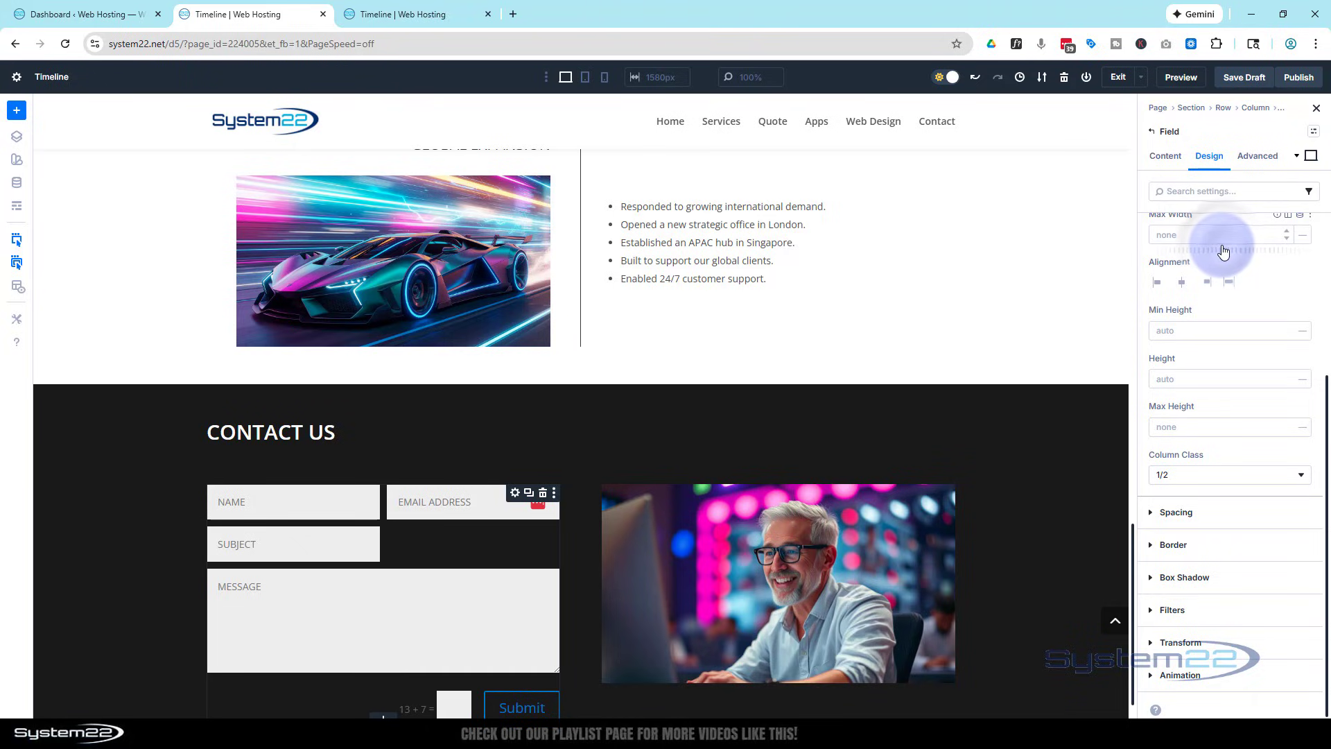
{"action": "left_click", "coordinate": [1245, 477]}
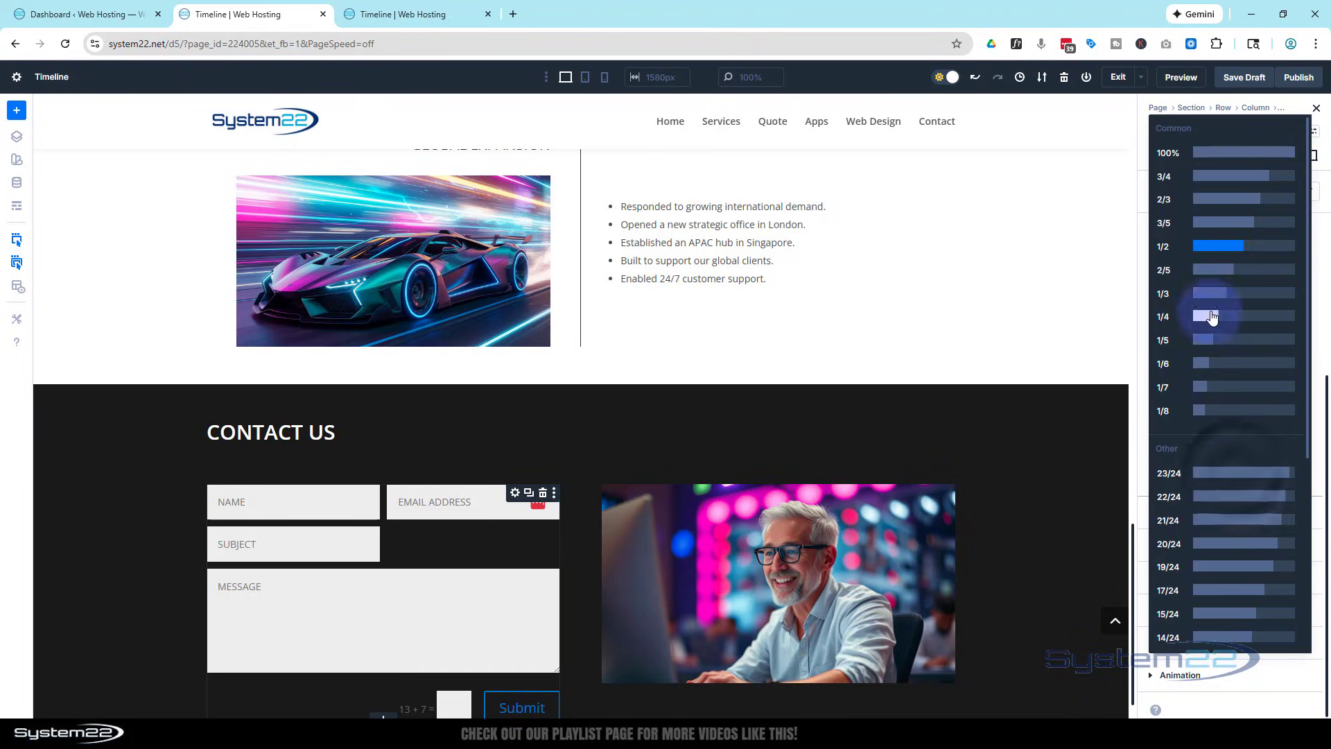
{"action": "left_click", "coordinate": [1224, 303]}
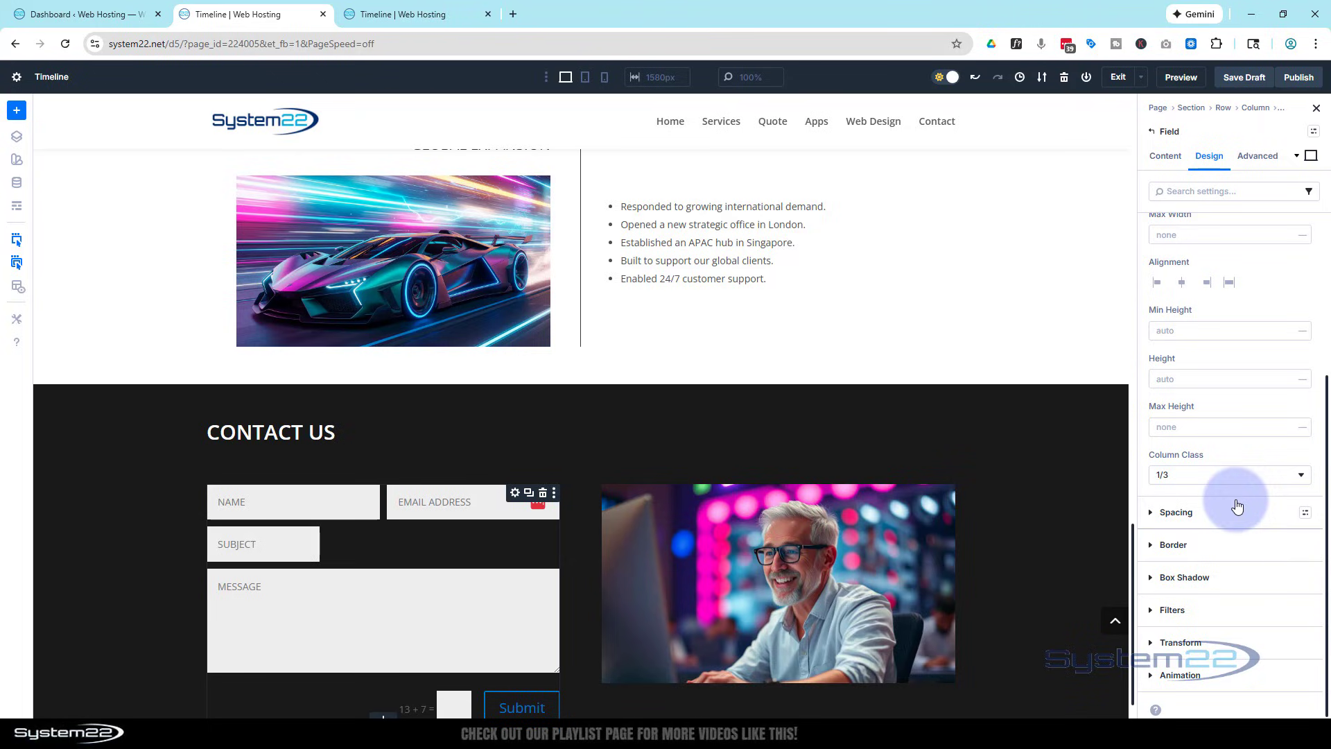
{"action": "left_click", "coordinate": [1217, 475]}
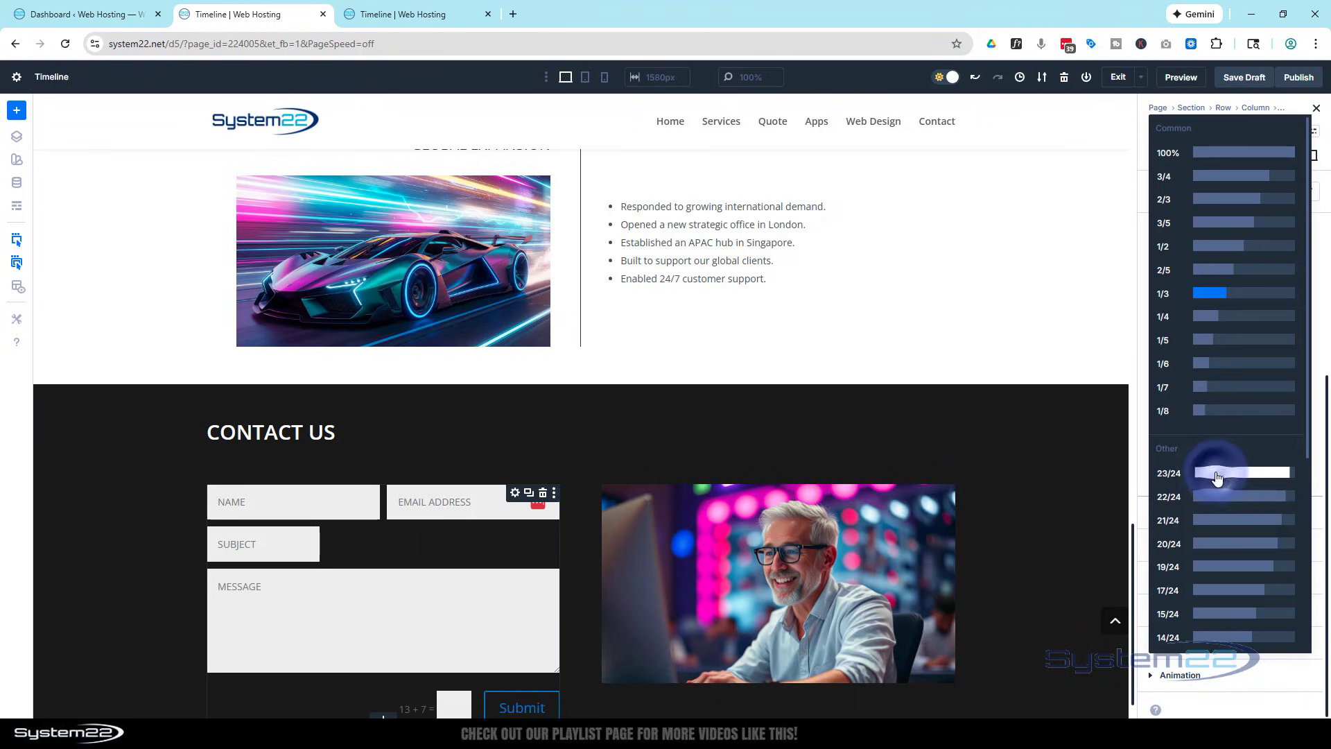
{"action": "left_click", "coordinate": [1239, 153]}
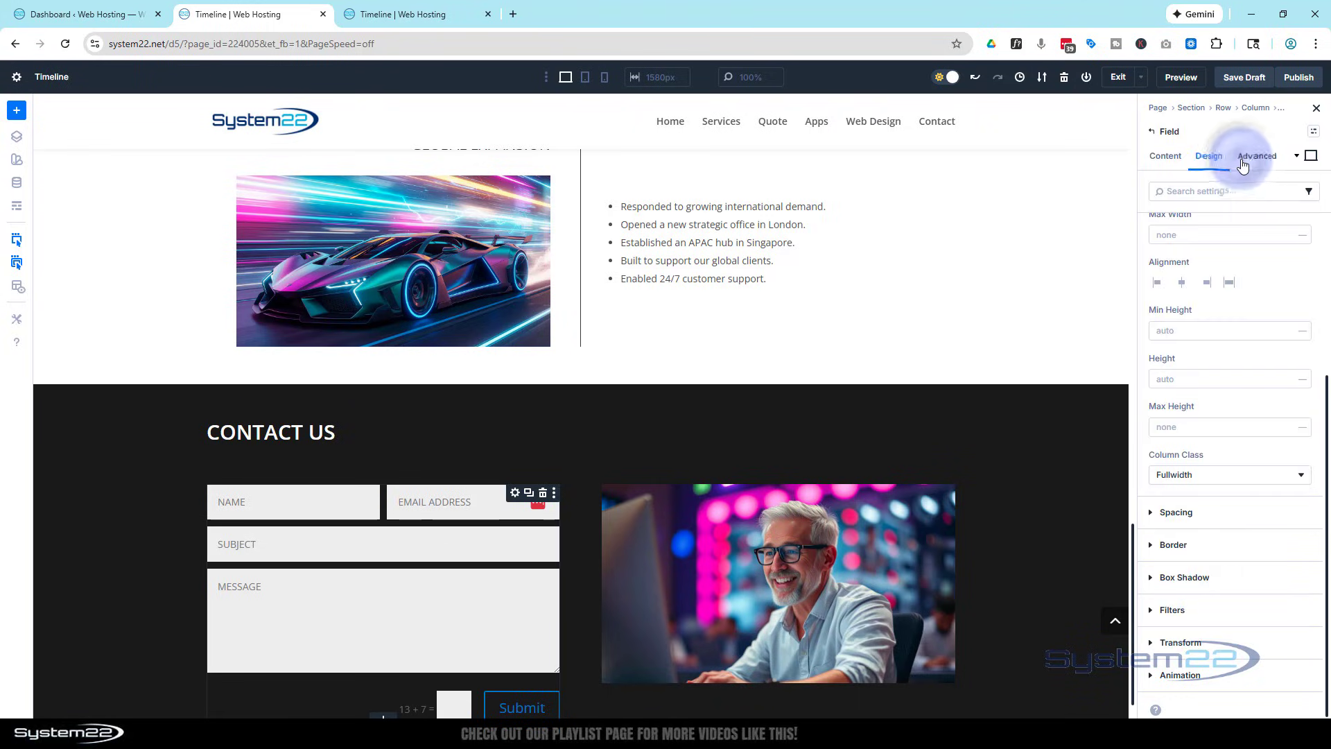
- Turn off the basic captcha in the contact form's spam protection settings
{"action": "scroll", "coordinate": [704, 437], "scroll_direction": "down", "scroll_amount": 1}
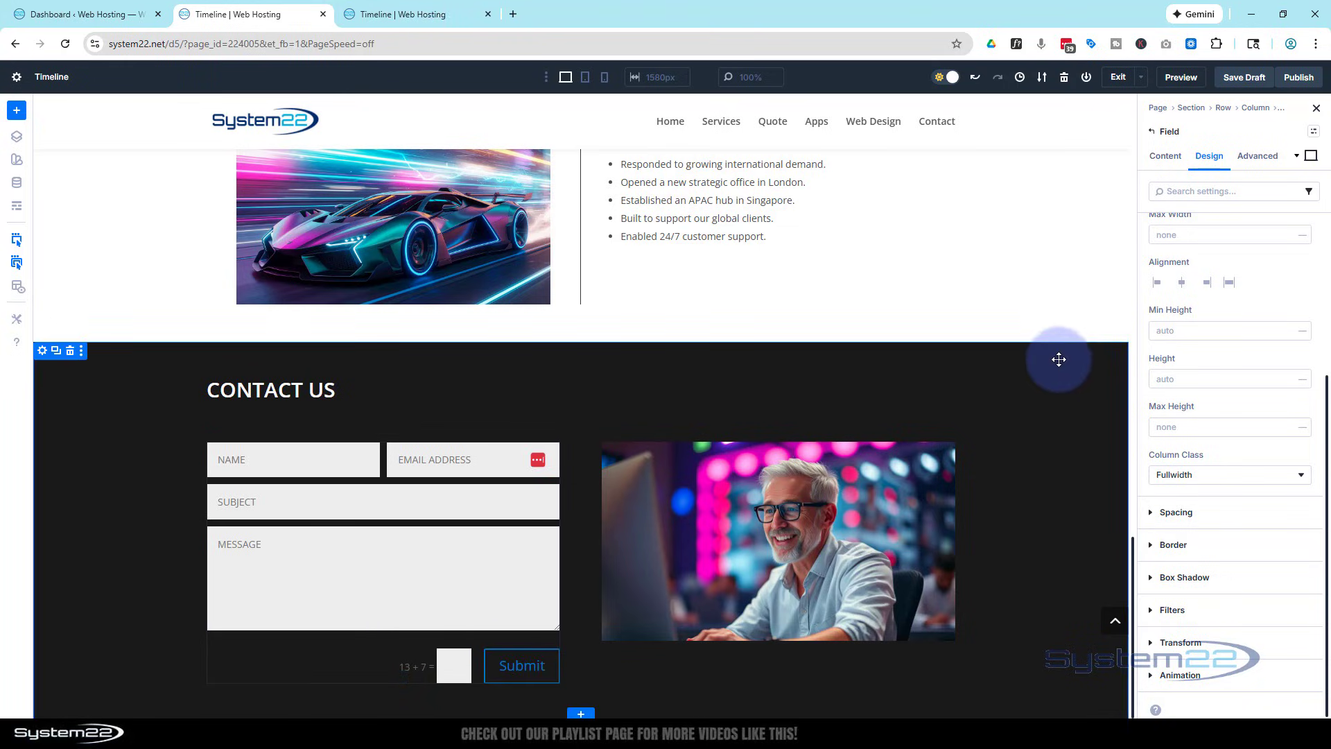
{"action": "left_click", "coordinate": [1179, 158]}
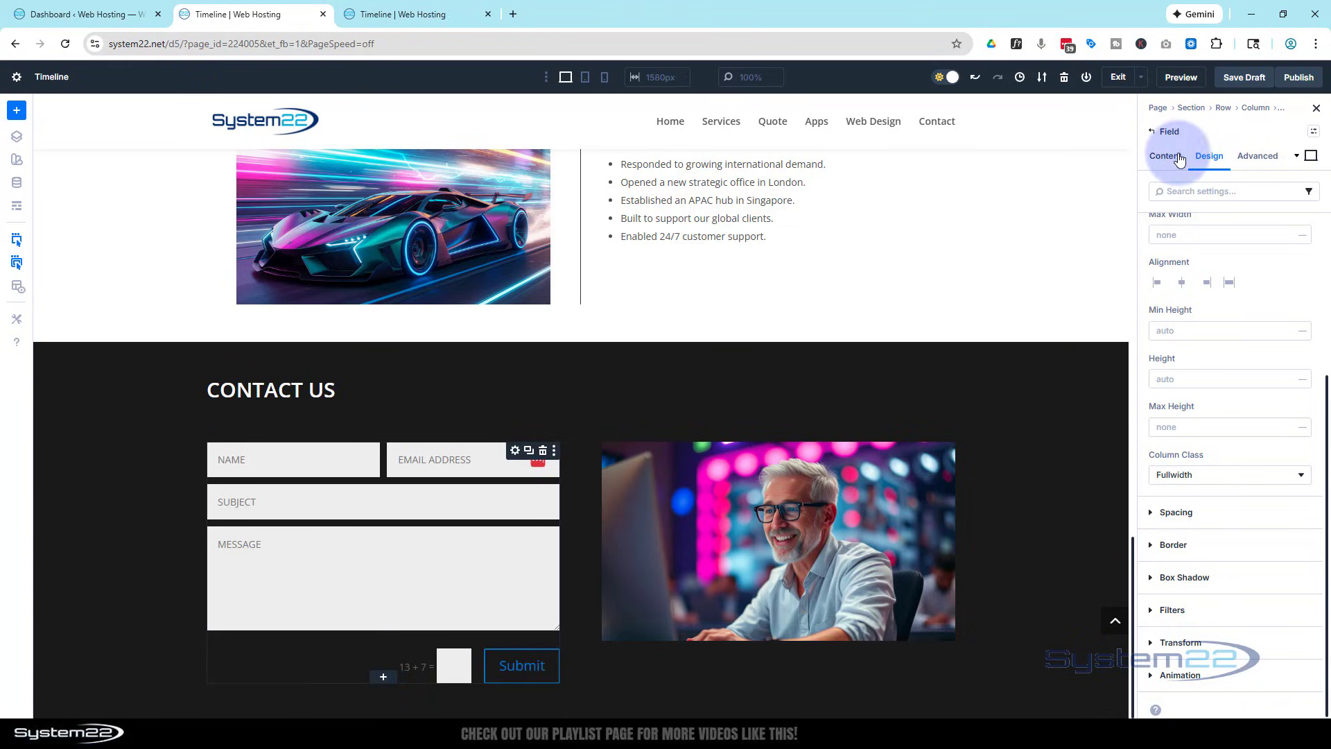
{"action": "left_click", "coordinate": [261, 660]}
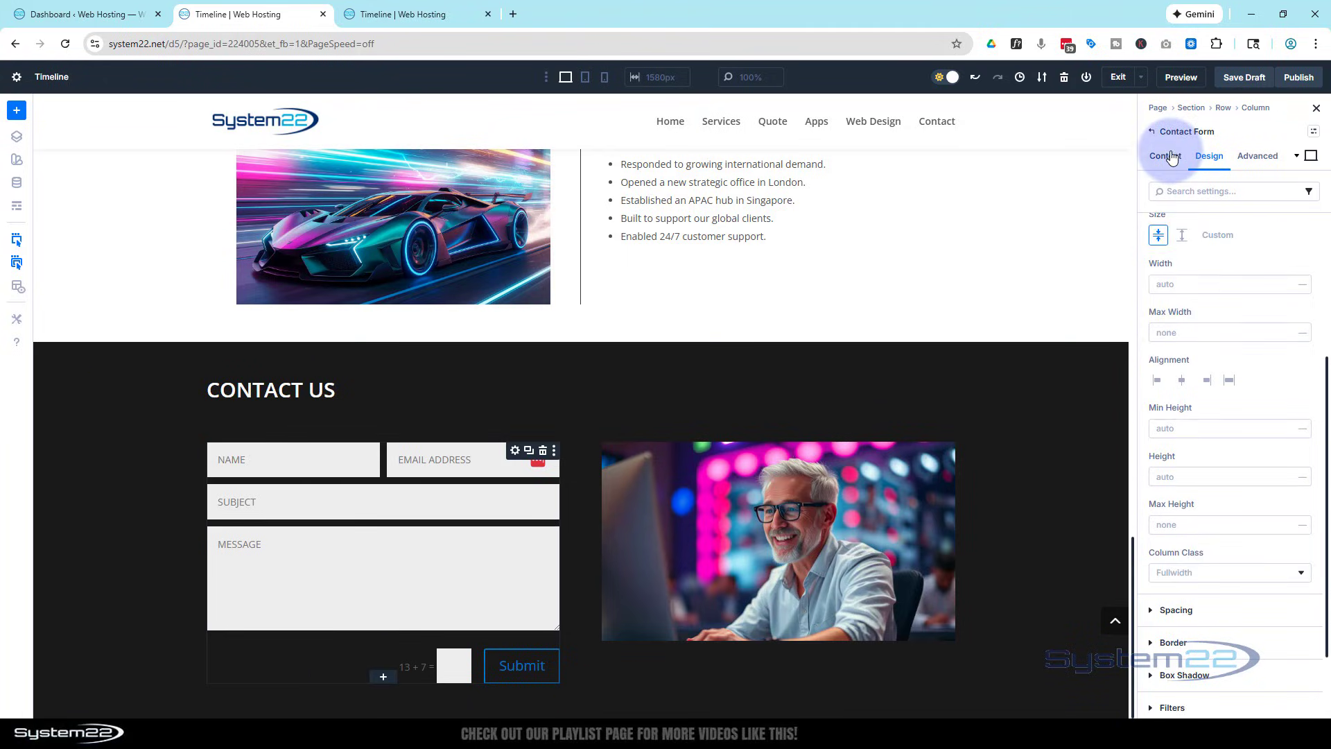
{"action": "left_click", "coordinate": [1167, 156]}
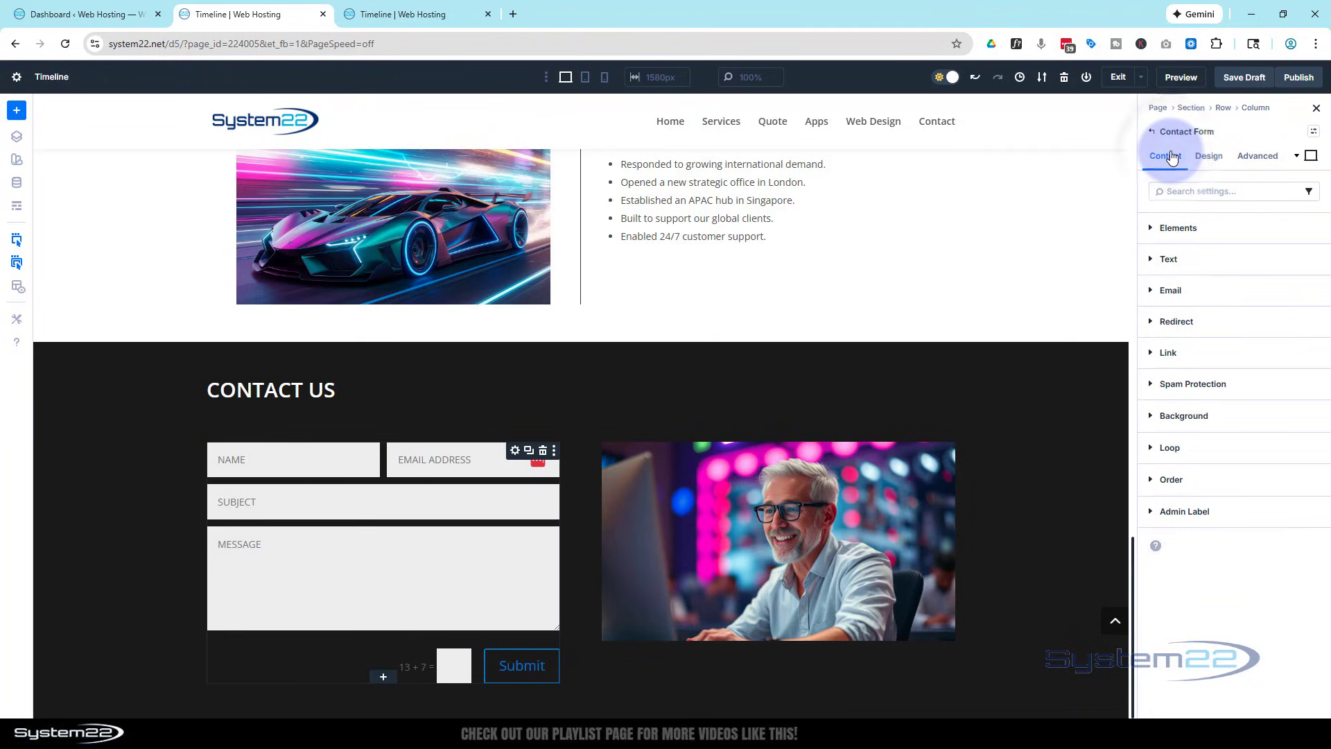
{"action": "left_click", "coordinate": [1165, 383]}
{"action": "left_click", "coordinate": [1162, 471]}
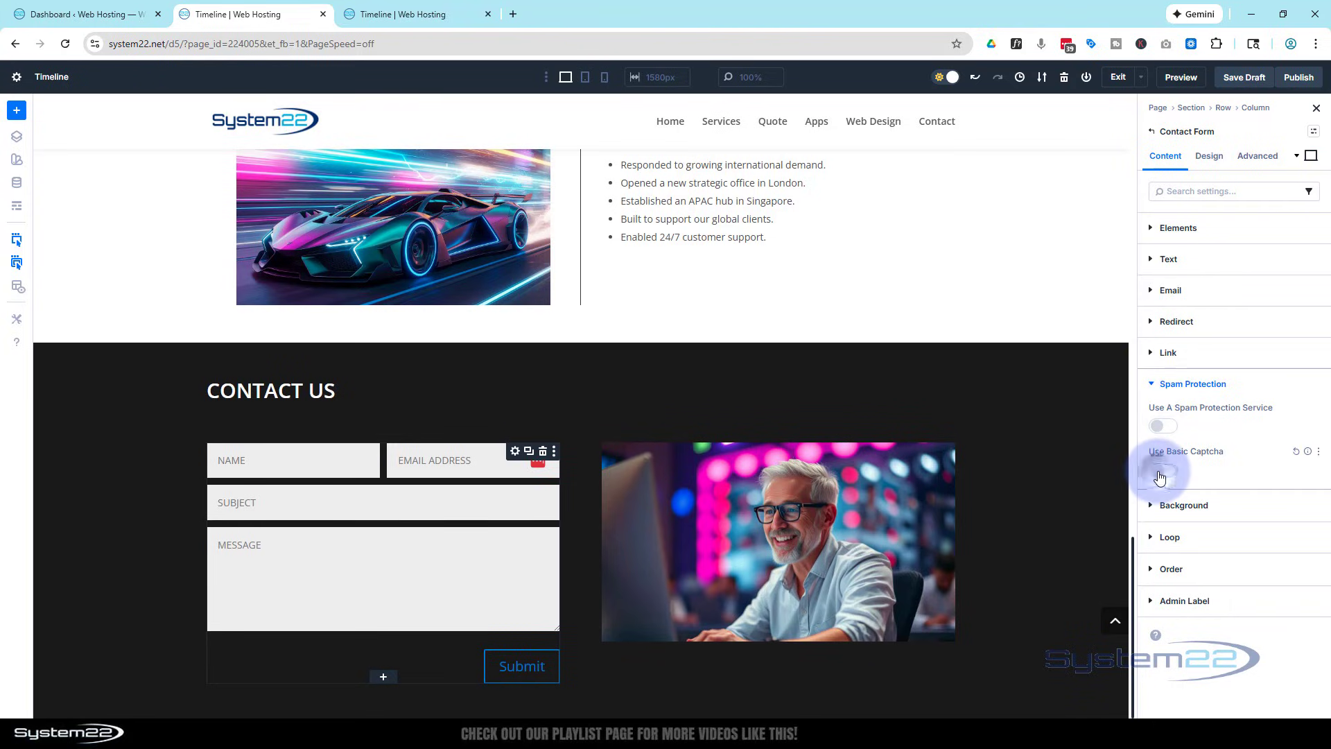
- Enable custom styles for the contact form's button and compare its alignment options, settling on Right
{"action": "left_click", "coordinate": [1211, 158]}
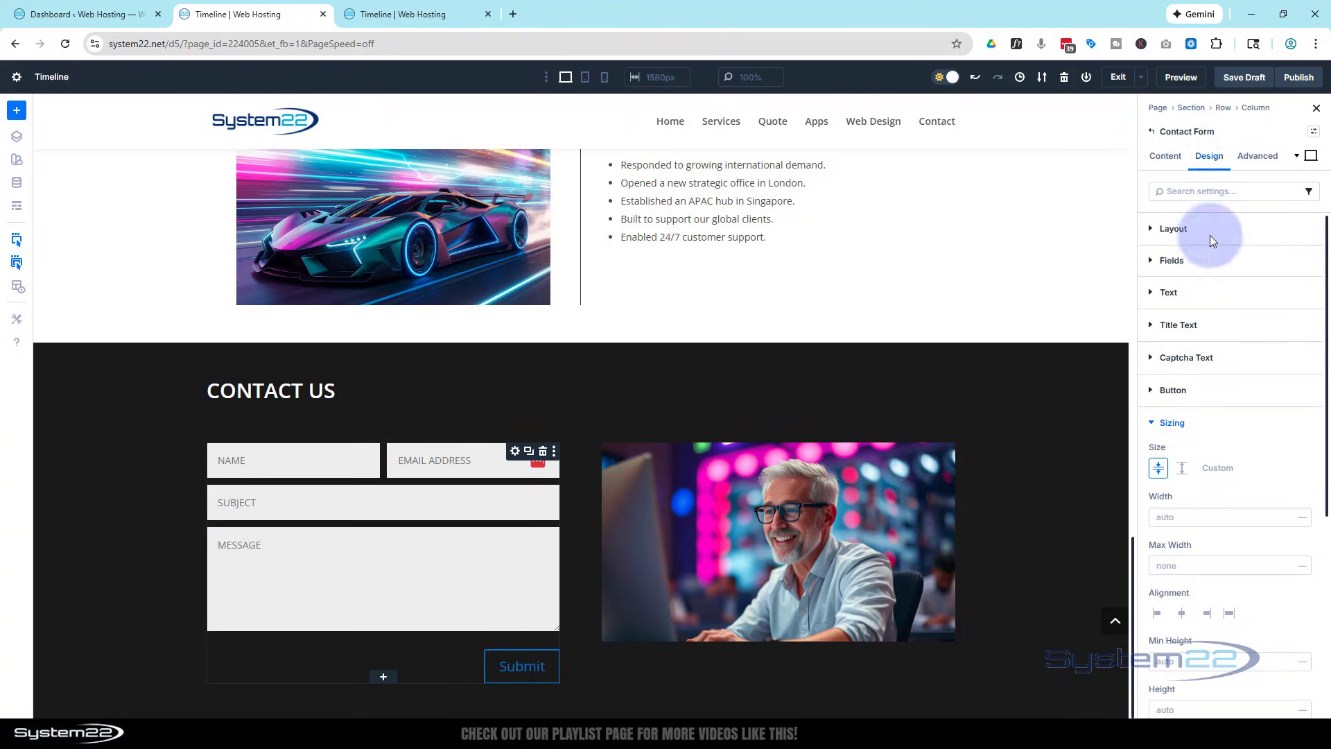
{"action": "left_click", "coordinate": [1155, 393]}
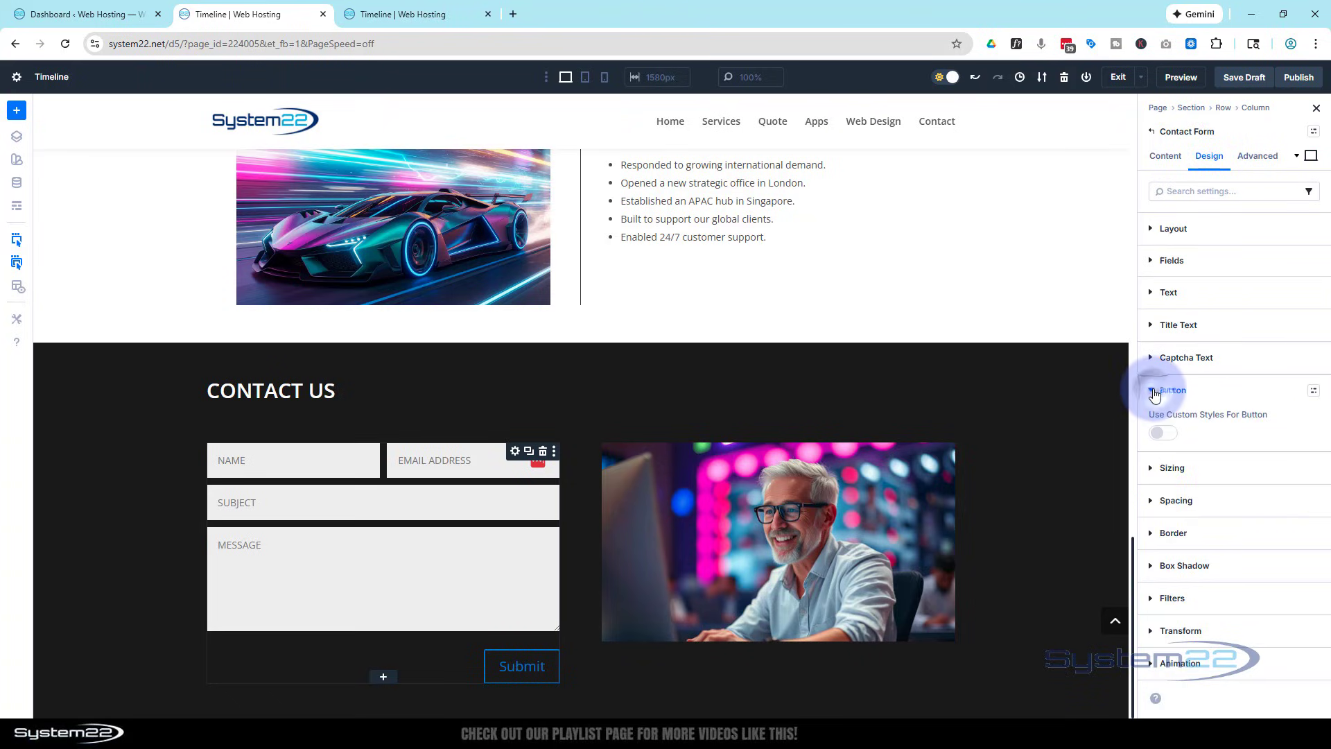
{"action": "left_click", "coordinate": [1168, 434]}
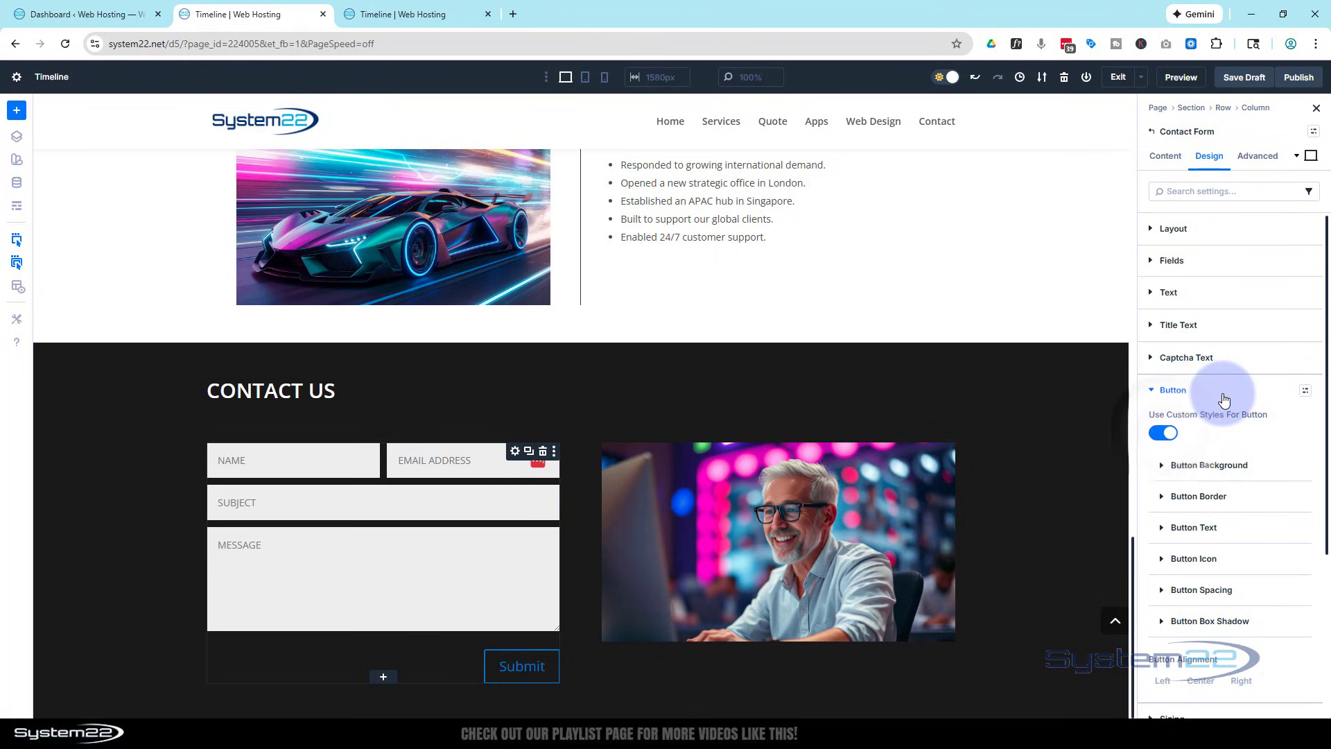
{"action": "scroll", "coordinate": [1241, 389], "scroll_direction": "down", "scroll_amount": 3}
{"action": "left_click", "coordinate": [1242, 472]}
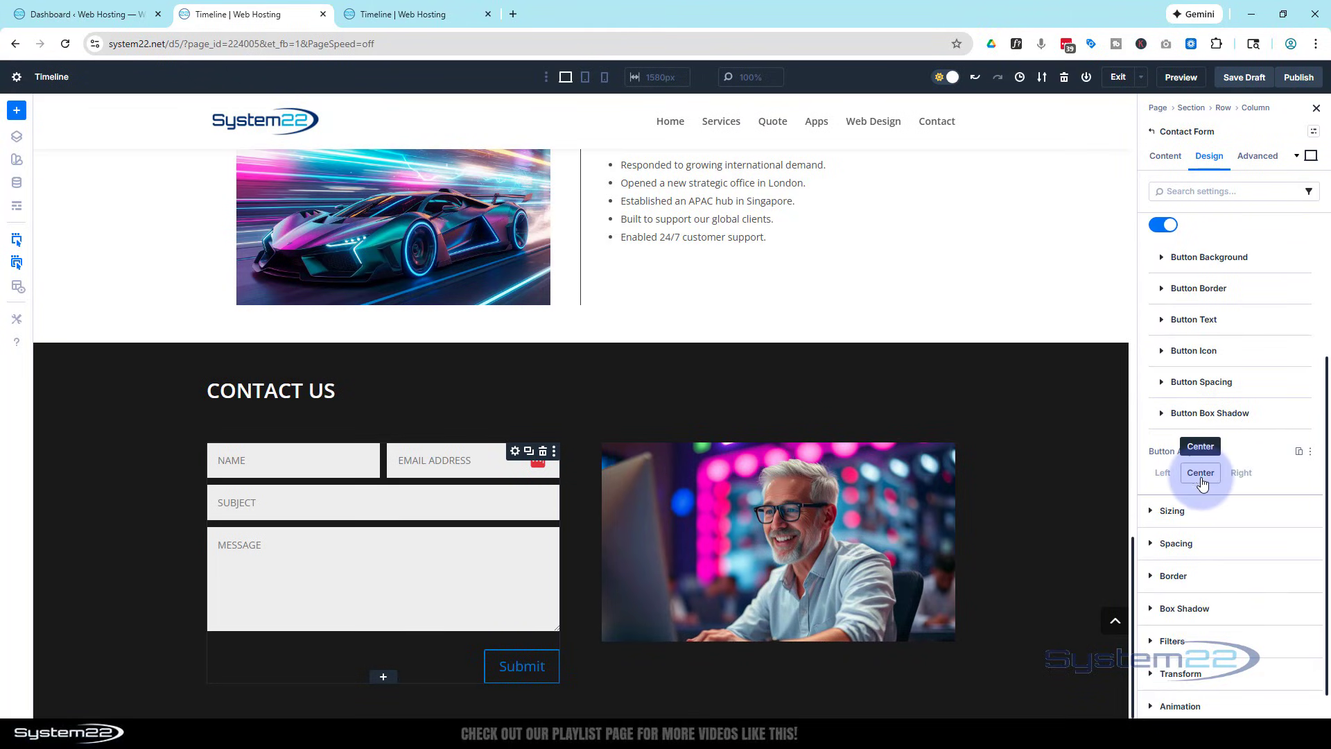
{"action": "left_click", "coordinate": [1163, 473]}
{"action": "left_click", "coordinate": [1210, 478]}
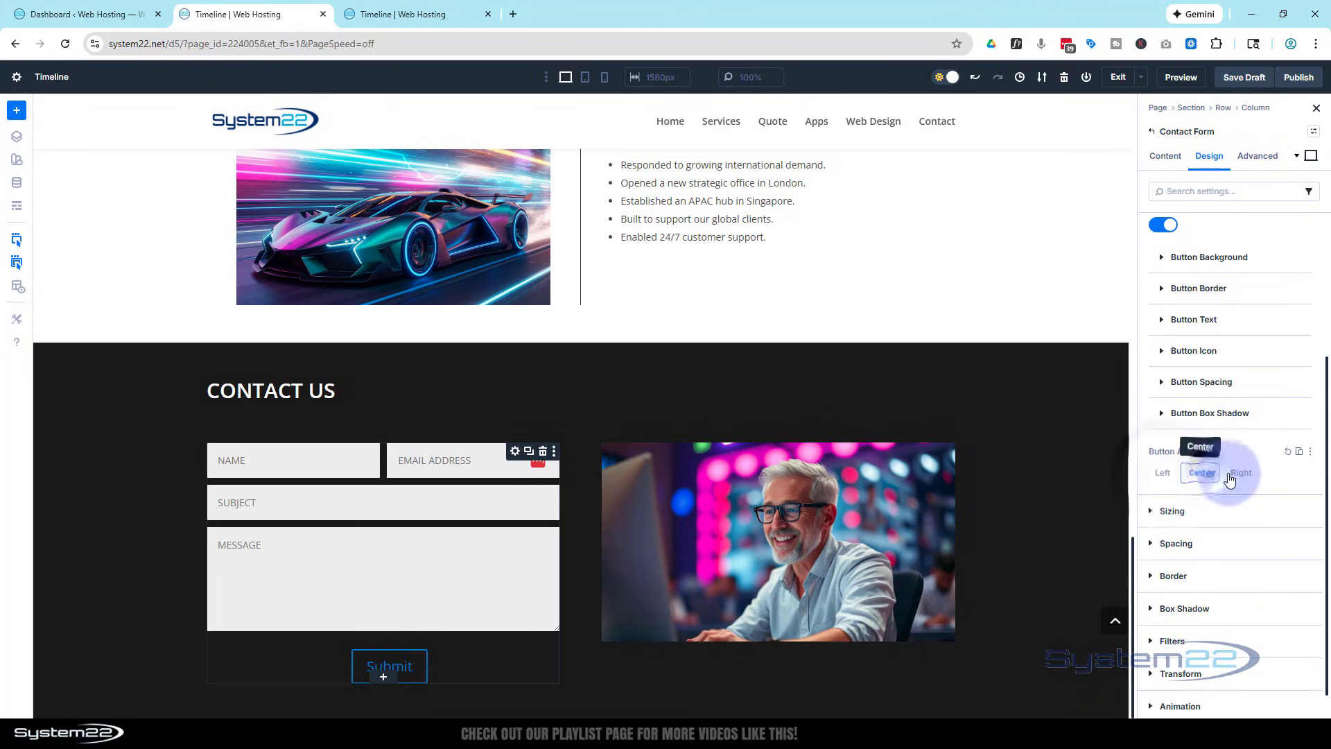
{"action": "left_click", "coordinate": [1238, 477]}
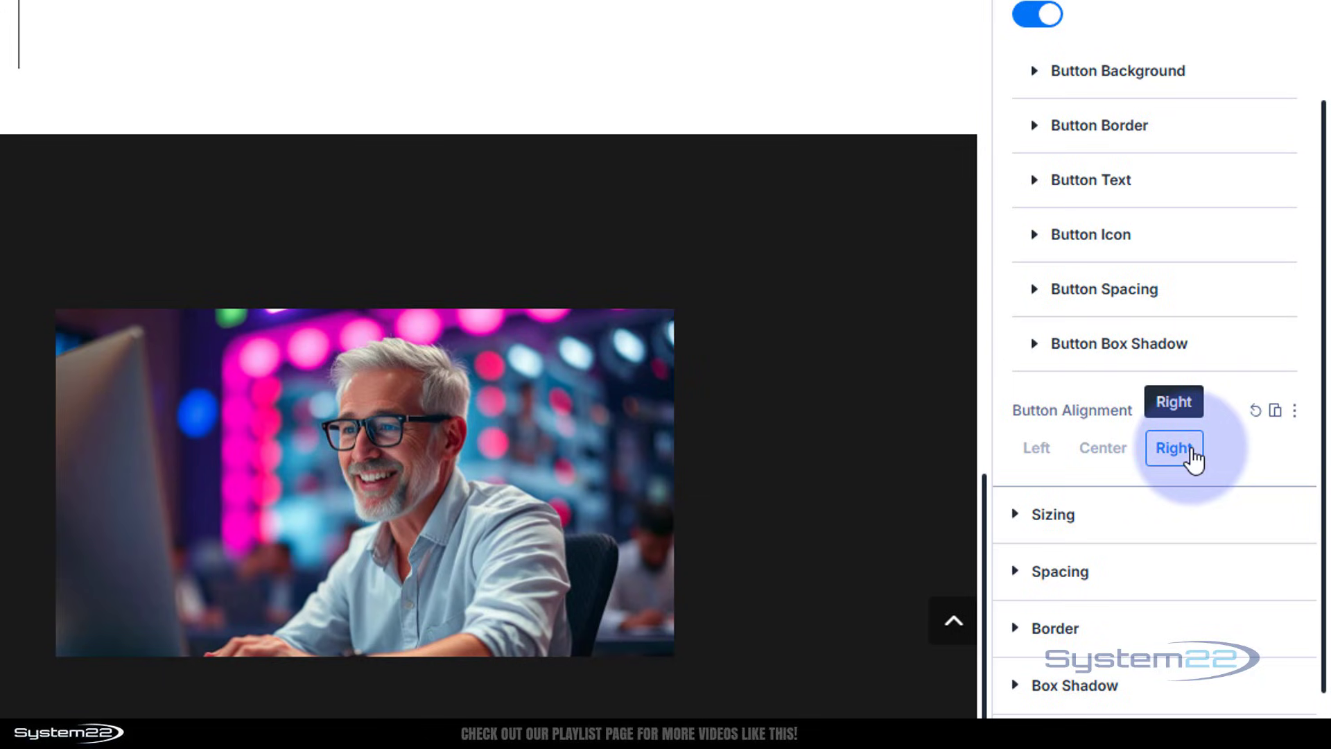
- Set the contact form button's top margin to -15 px and check the margin's responsive settings
{"action": "left_click", "coordinate": [1038, 295]}
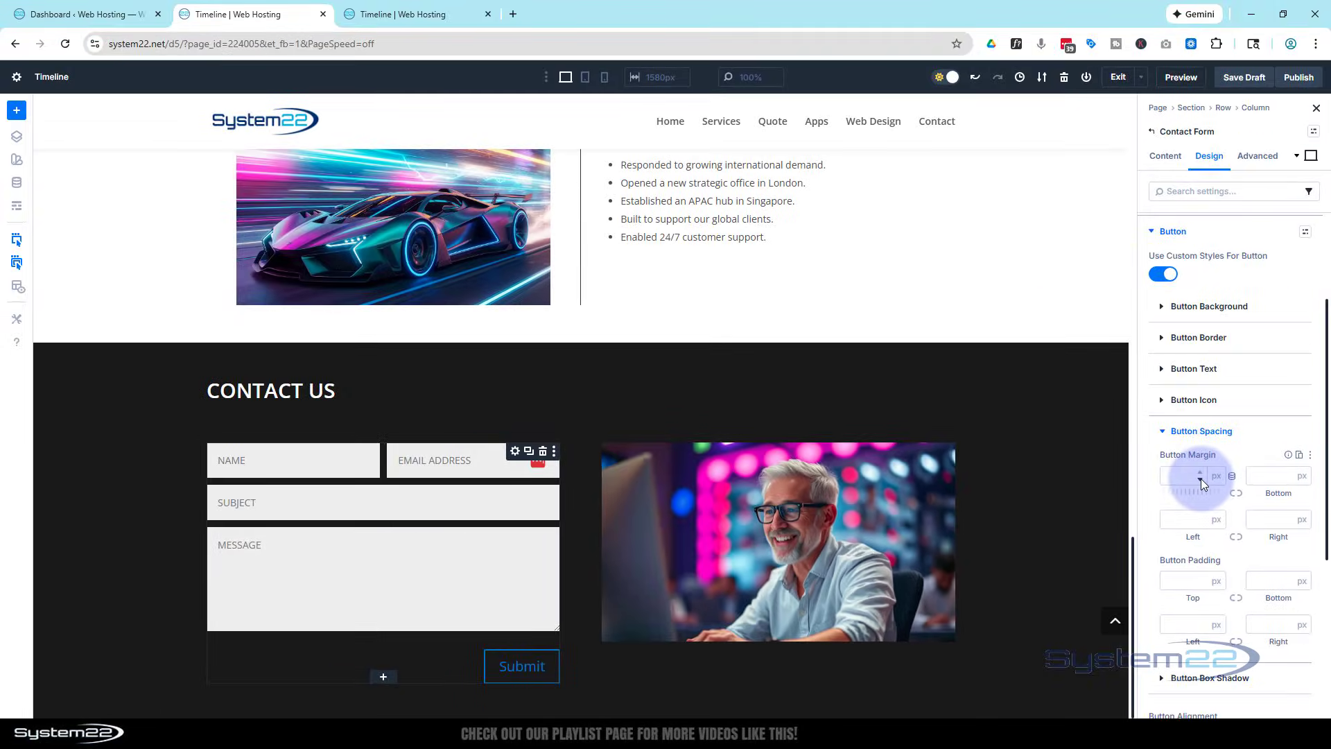
{"action": "left_click", "coordinate": [1201, 478]}
{"action": "left_click", "coordinate": [1201, 478]}
{"action": "left_click", "coordinate": [1201, 478]}
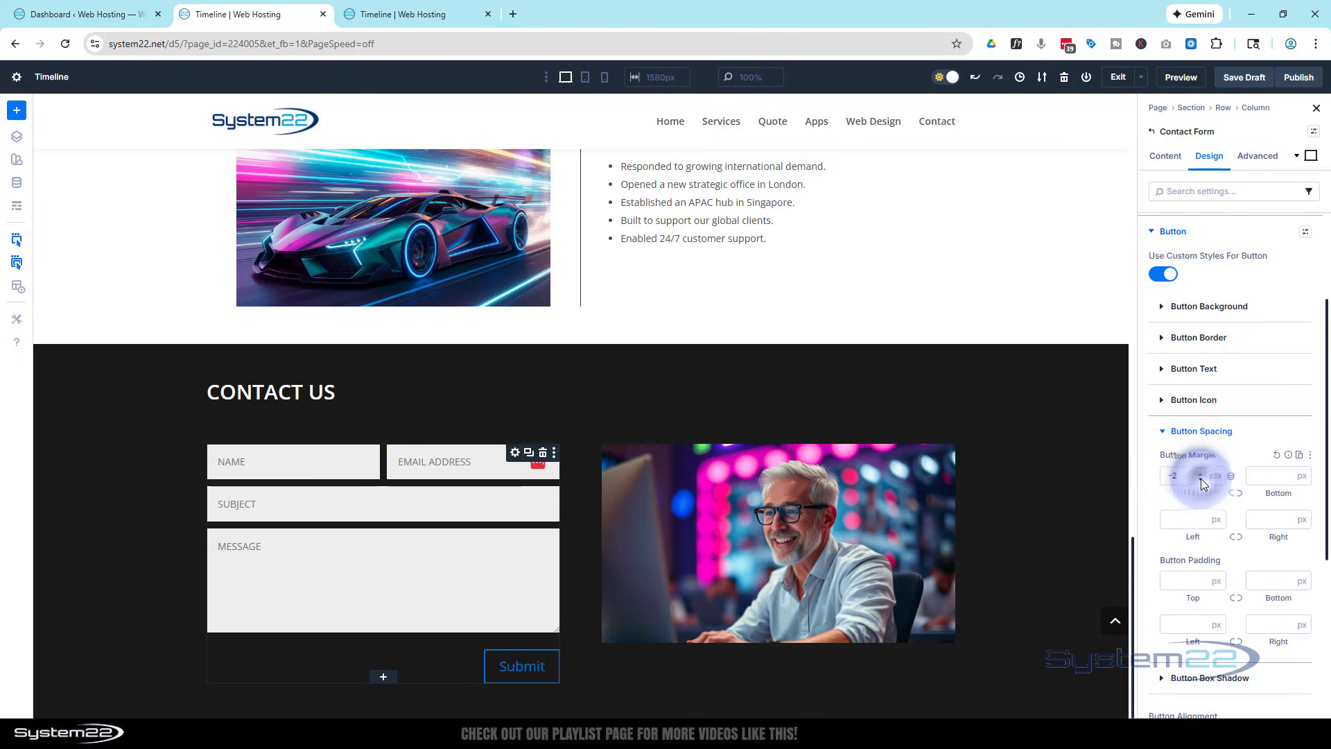
{"action": "left_click", "coordinate": [1201, 479]}
{"action": "left_click", "coordinate": [1202, 480]}
{"action": "left_click", "coordinate": [1201, 480]}
{"action": "left_click", "coordinate": [1202, 479]}
{"action": "left_click", "coordinate": [1202, 480]}
{"action": "left_click", "coordinate": [1201, 480]}
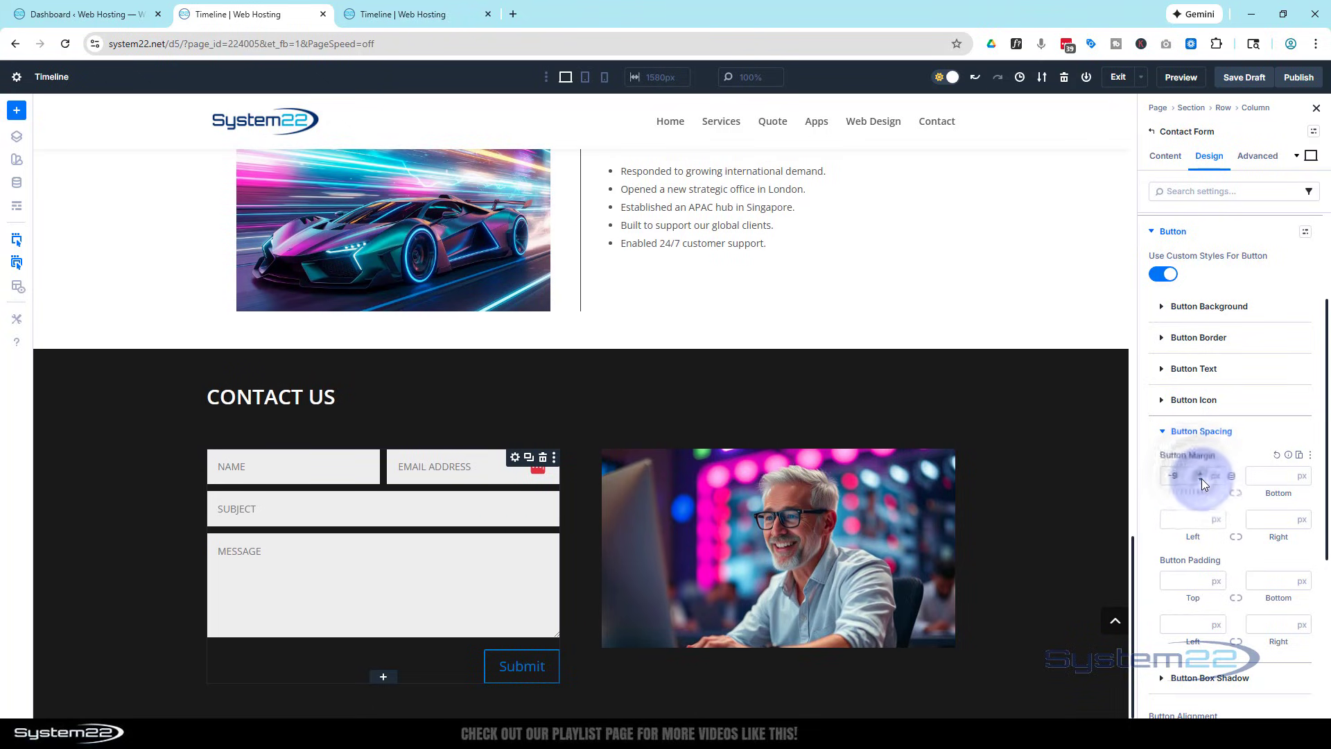
{"action": "left_click", "coordinate": [1201, 480]}
{"action": "left_click", "coordinate": [1202, 478]}
{"action": "left_click", "coordinate": [1202, 479]}
{"action": "left_click", "coordinate": [1202, 478]}
{"action": "left_click", "coordinate": [1201, 478]}
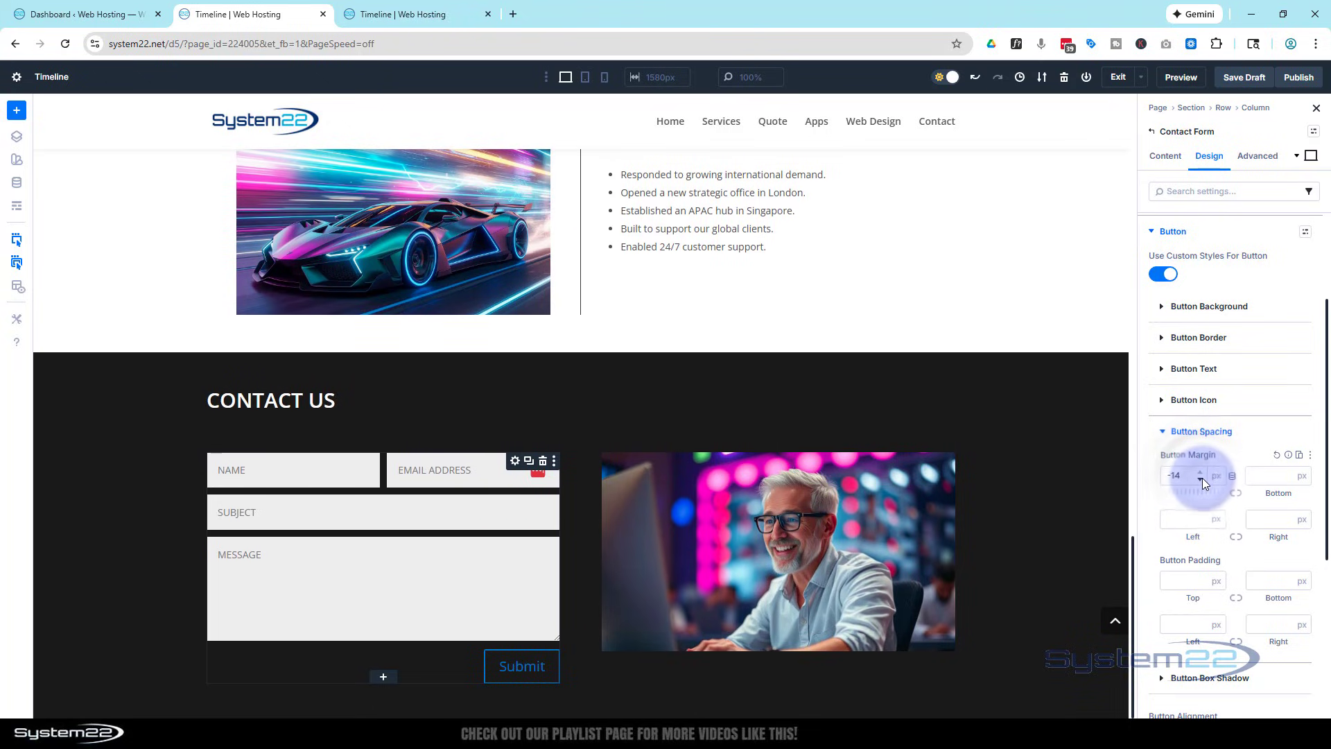
{"action": "left_click", "coordinate": [1203, 477]}
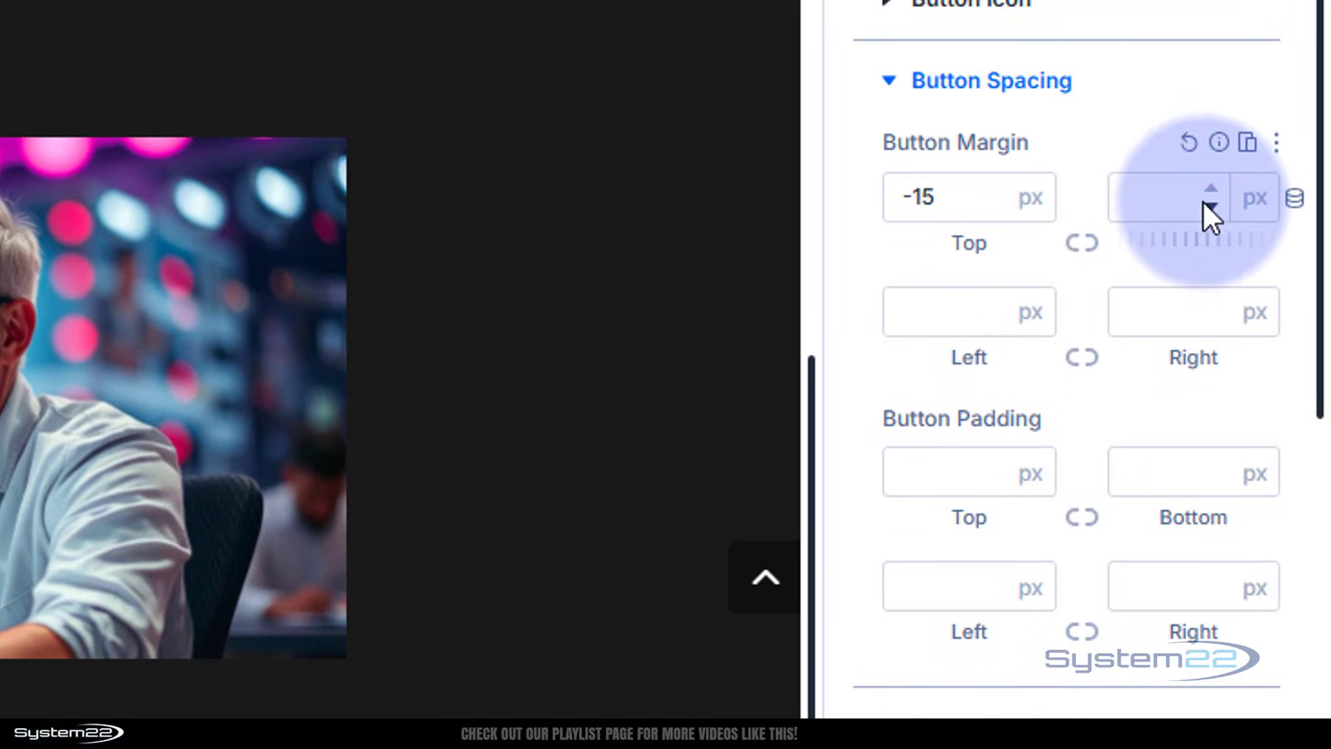
{"action": "left_click", "coordinate": [1247, 144]}
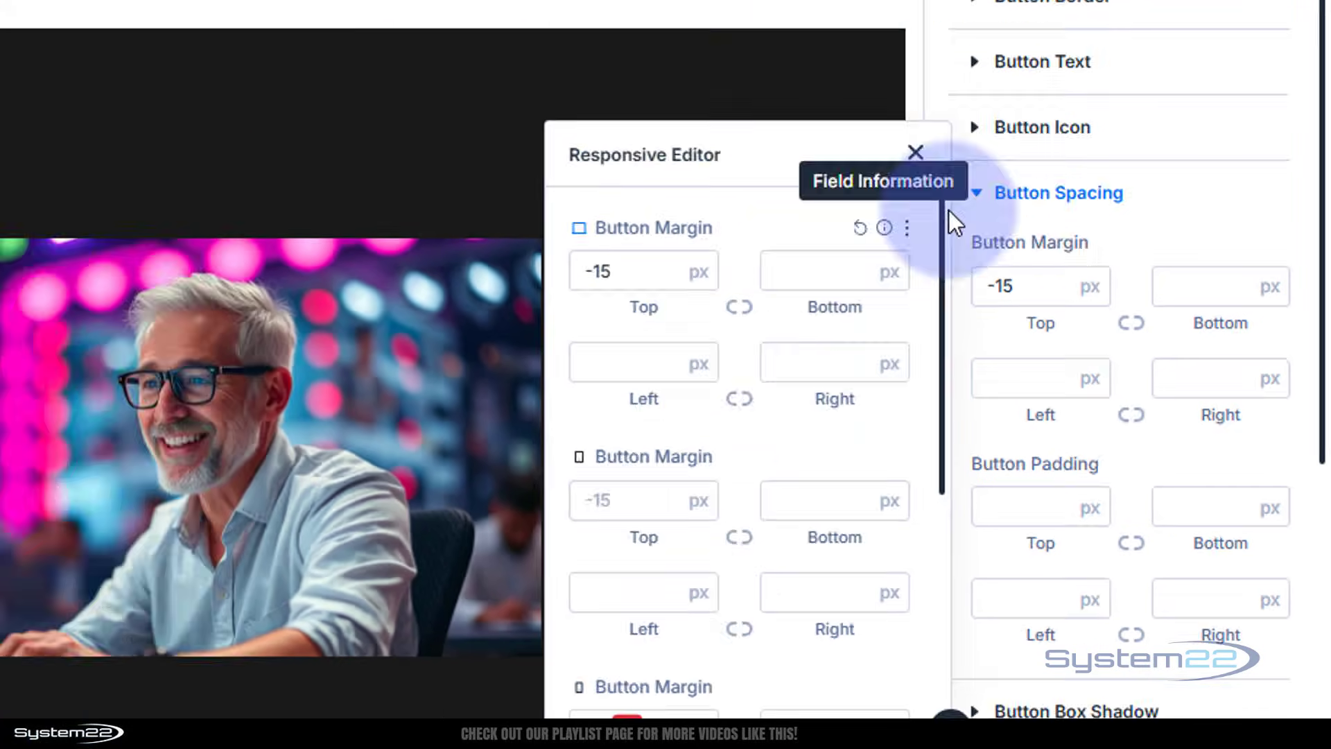
{"action": "left_click", "coordinate": [1190, 215]}
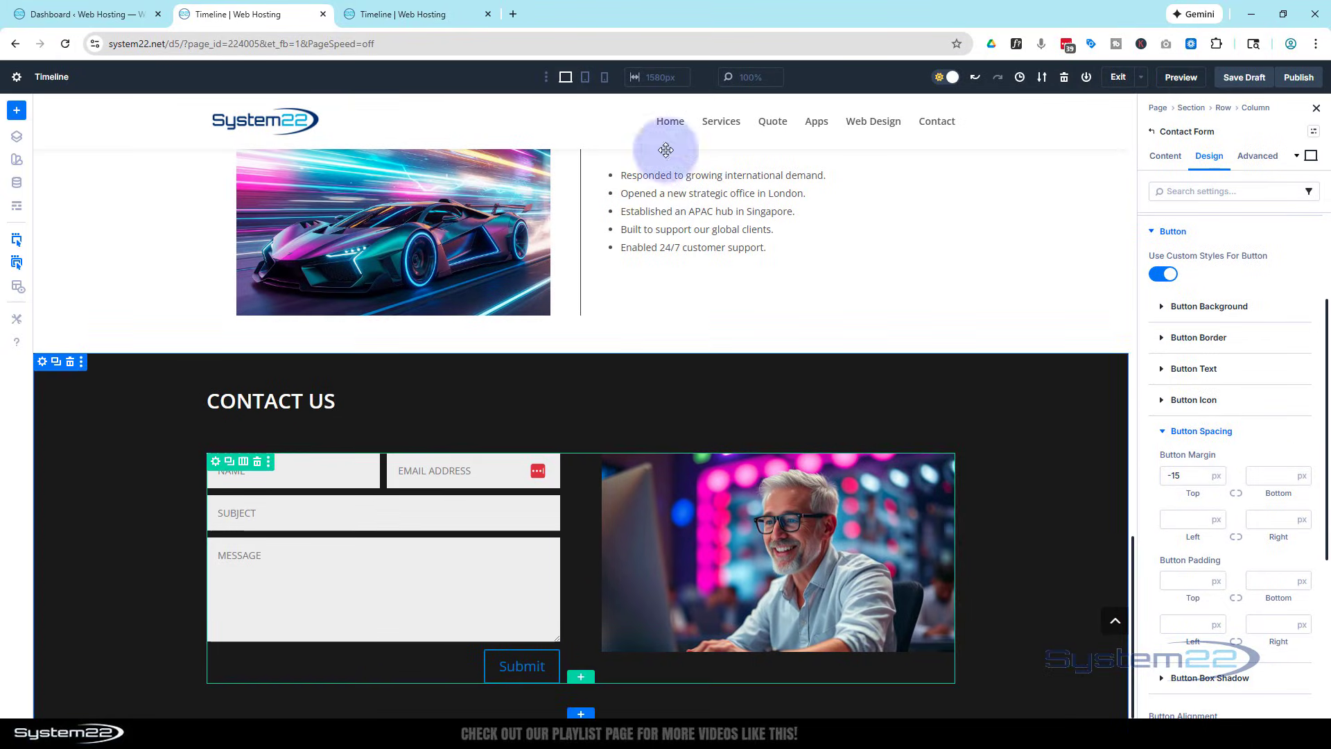
- Close the old preview tab, save the page as a draft and preview the updated page
{"action": "left_click", "coordinate": [488, 15]}
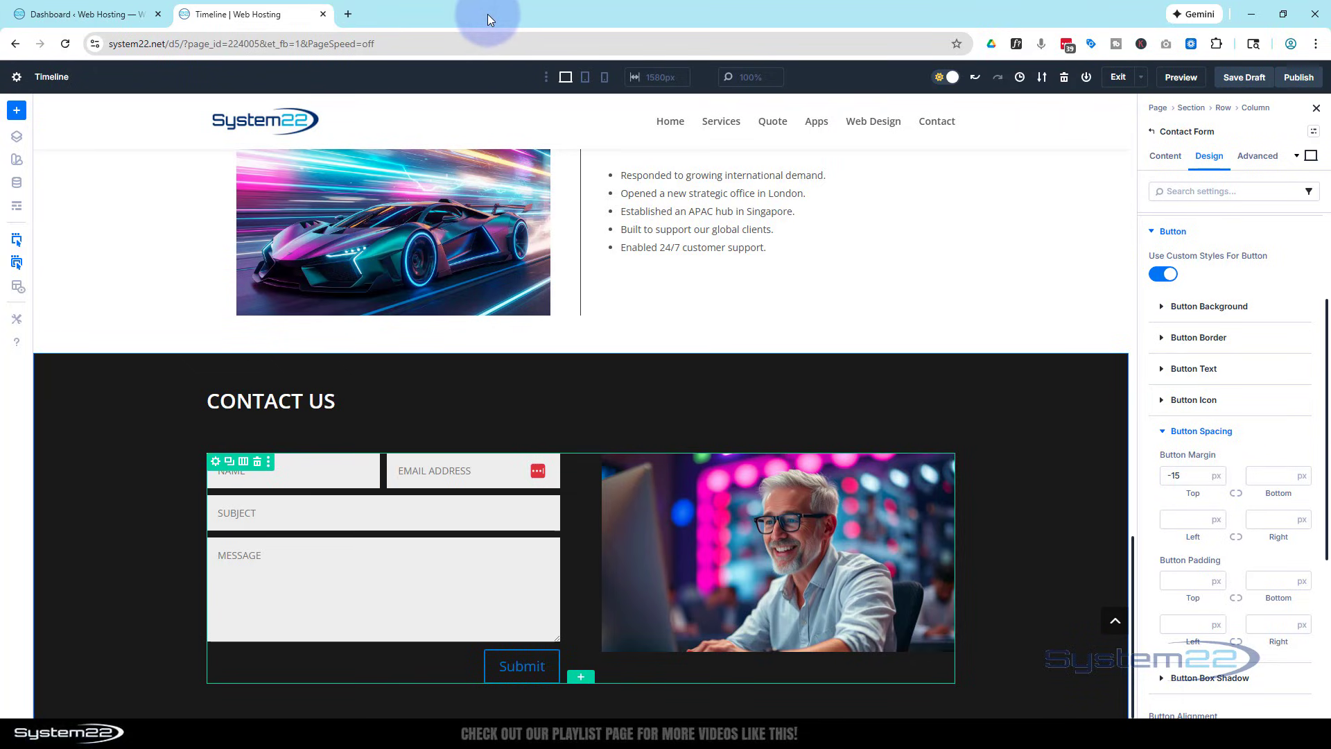
{"action": "left_click", "coordinate": [1244, 77]}
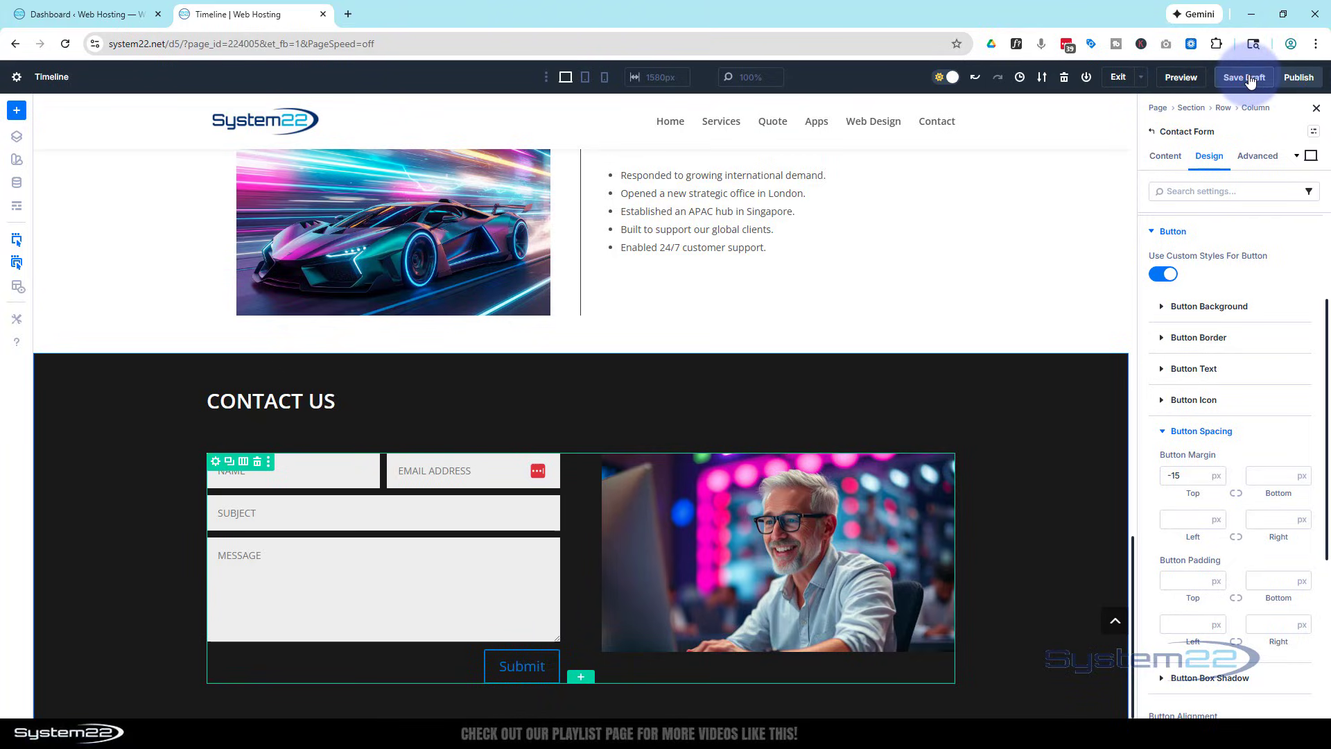
{"action": "left_click", "coordinate": [1181, 78]}
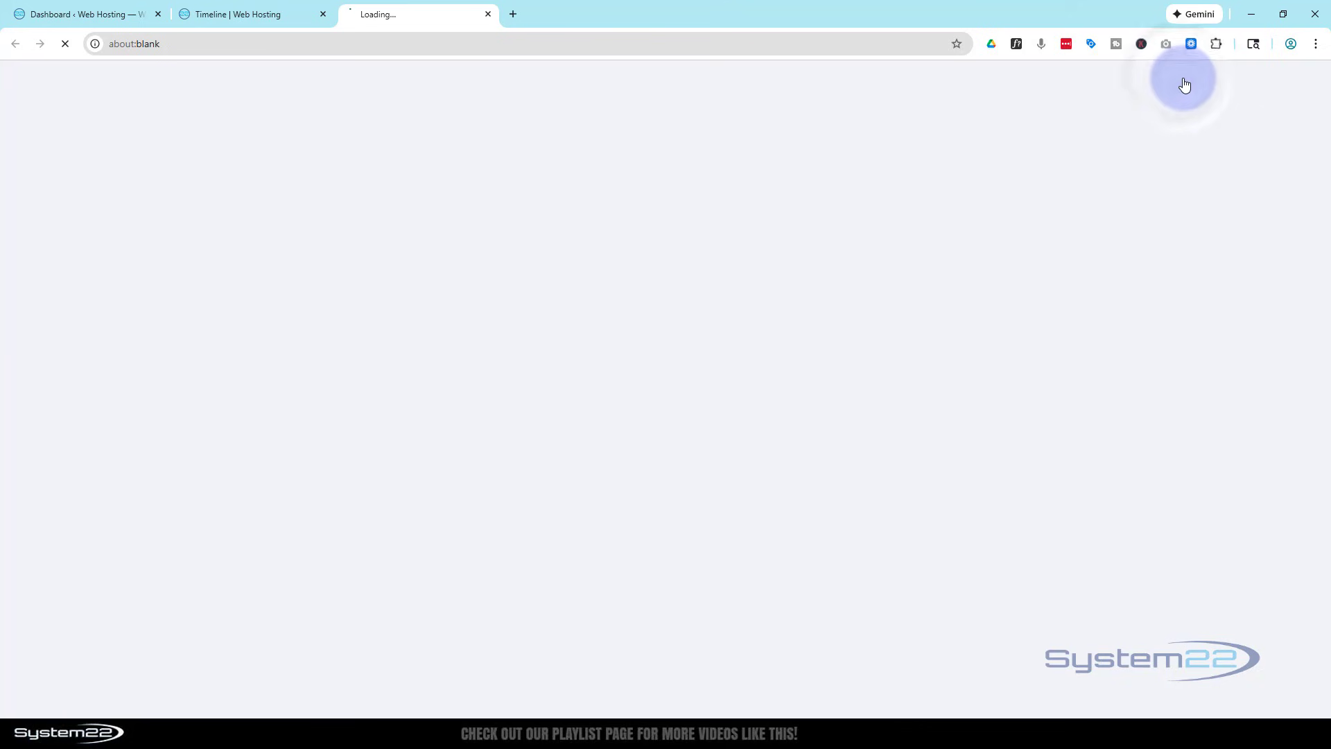
{"action": "scroll", "coordinate": [1153, 268], "scroll_direction": "down", "scroll_amount": 20}
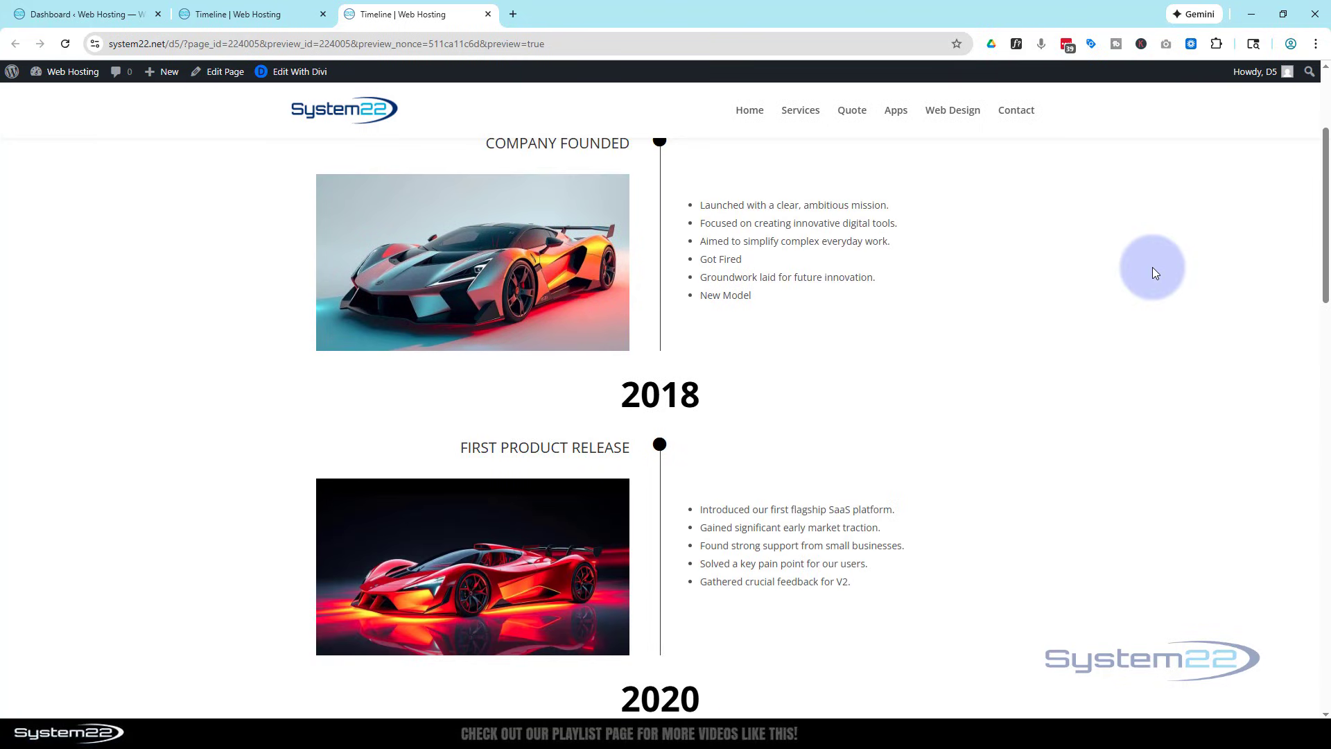